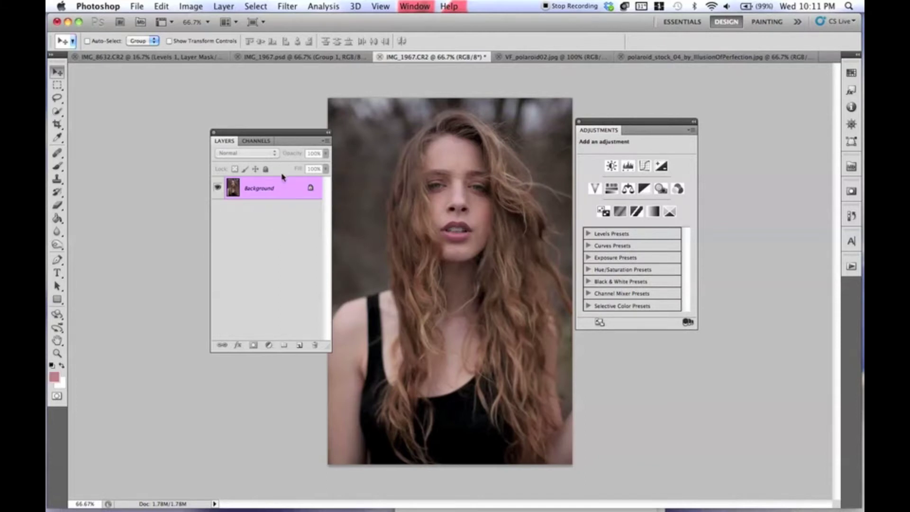
Duplicate the Background layer onto a new layer
key("super+j")
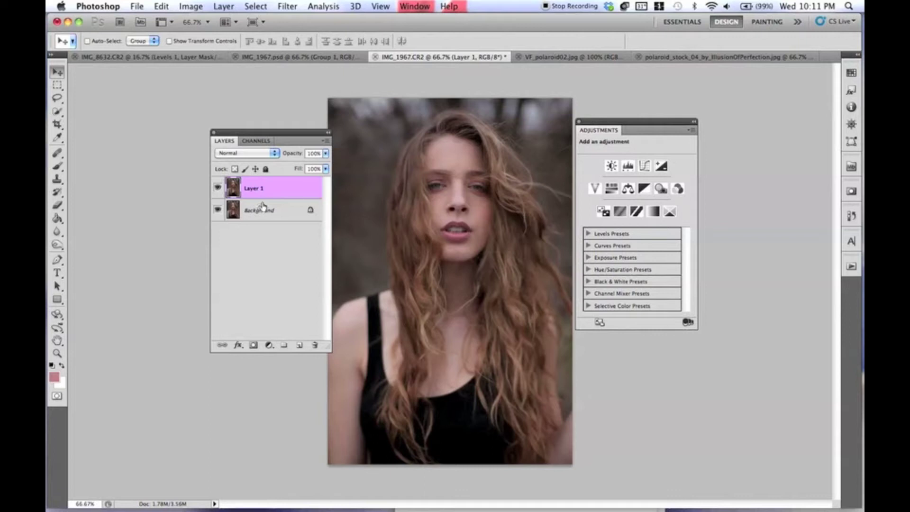
left_click(288, 214)
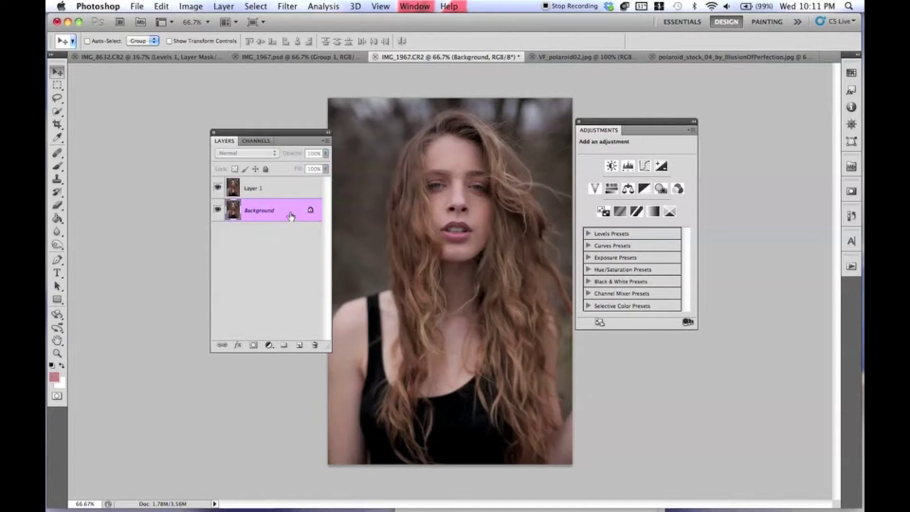
left_click_drag(273, 211, 300, 345)
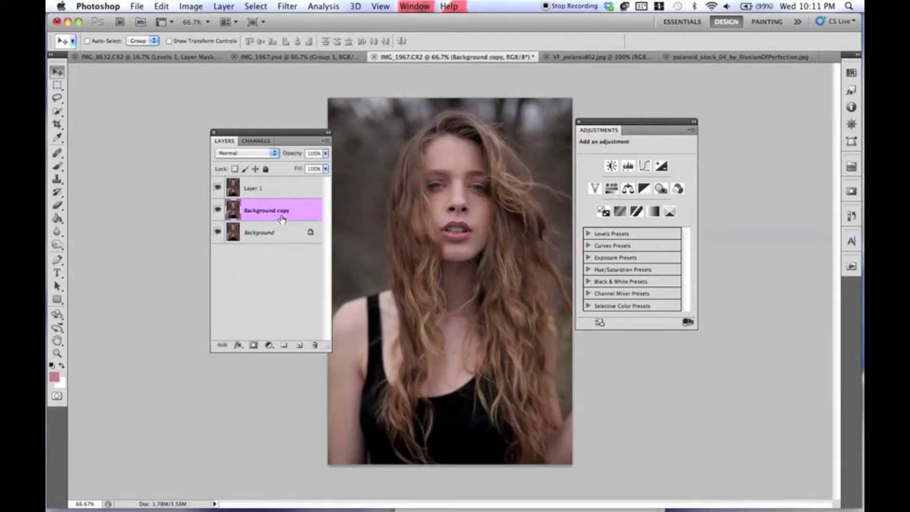
key("super+z")
left_click(286, 191)
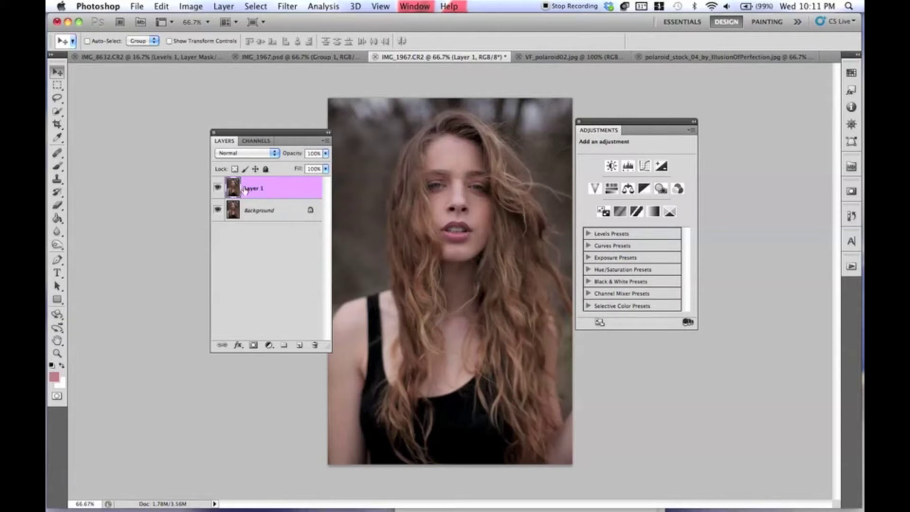
Apply the Add Noise filter to Layer 1 with an amount of 4.8%, Uniform distribution and Monochromatic enabled
left_click(293, 8)
mouse_move(375, 165)
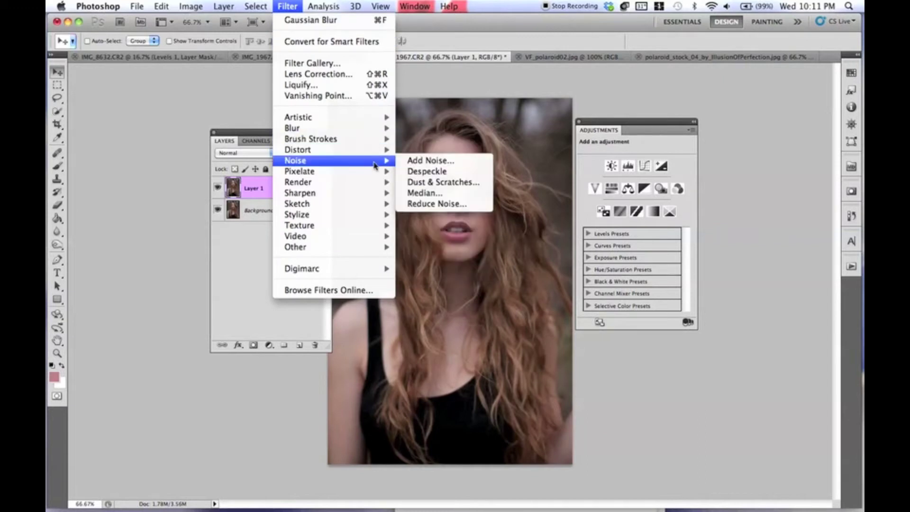
left_click(424, 161)
left_click_drag(380, 126, 648, 146)
left_click_drag(615, 181, 615, 264)
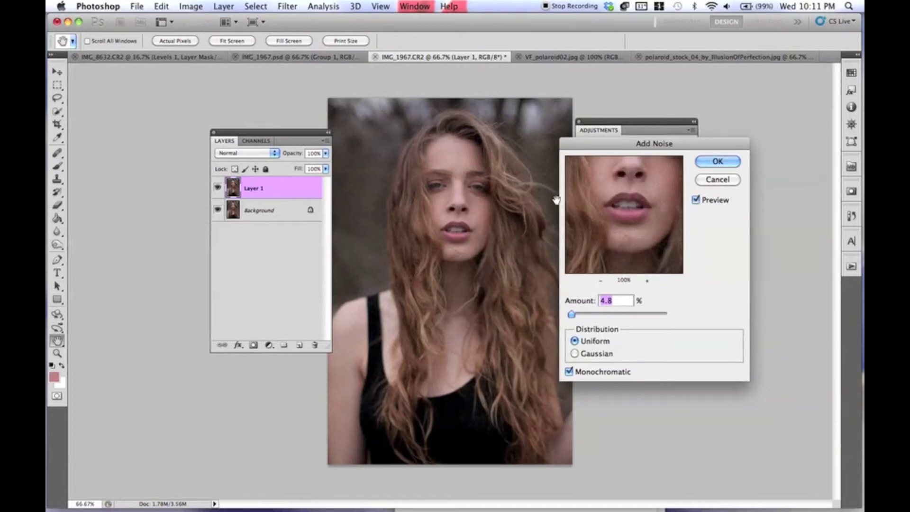
left_click_drag(585, 199, 635, 227)
left_click_drag(635, 148, 618, 159)
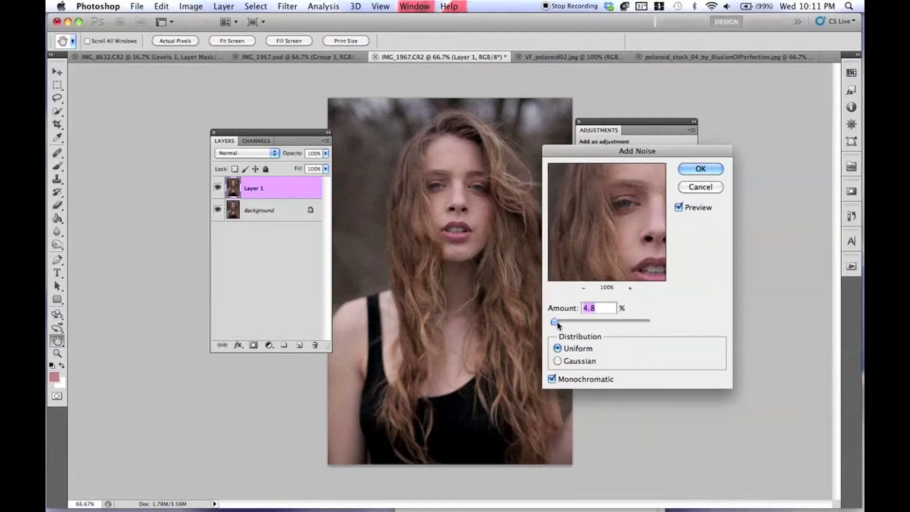
left_click_drag(558, 324, 558, 326)
left_click(679, 208)
left_click(679, 208)
left_click_drag(624, 234, 595, 203)
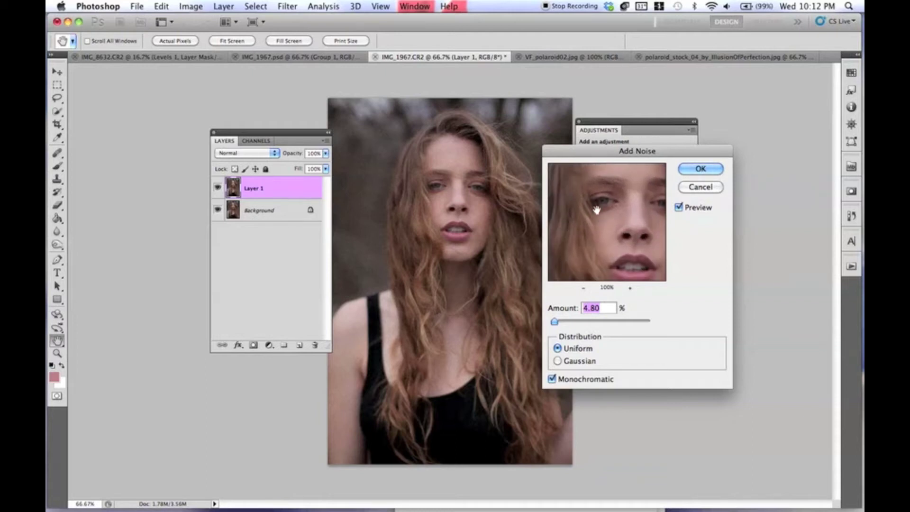
left_click(700, 170)
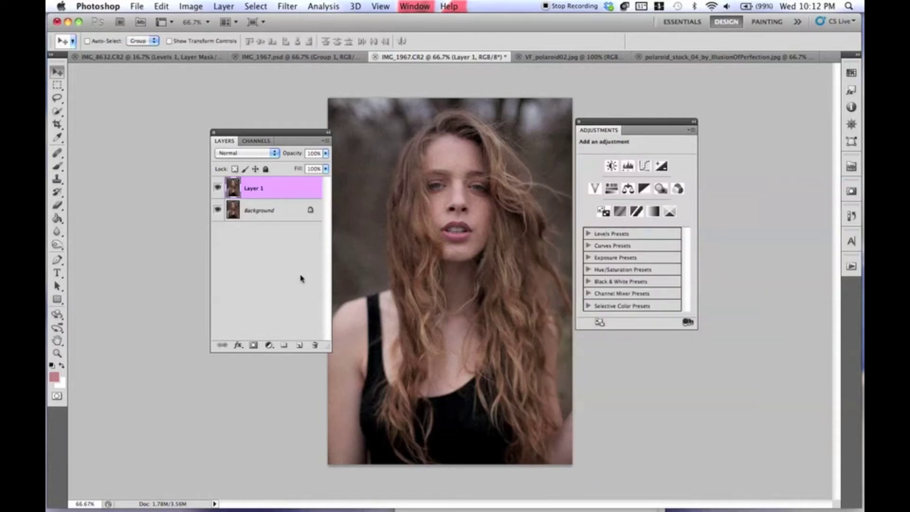
Add a Levels adjustment layer above Layer 1 and set its RGB white input level to 173
left_click(223, 6)
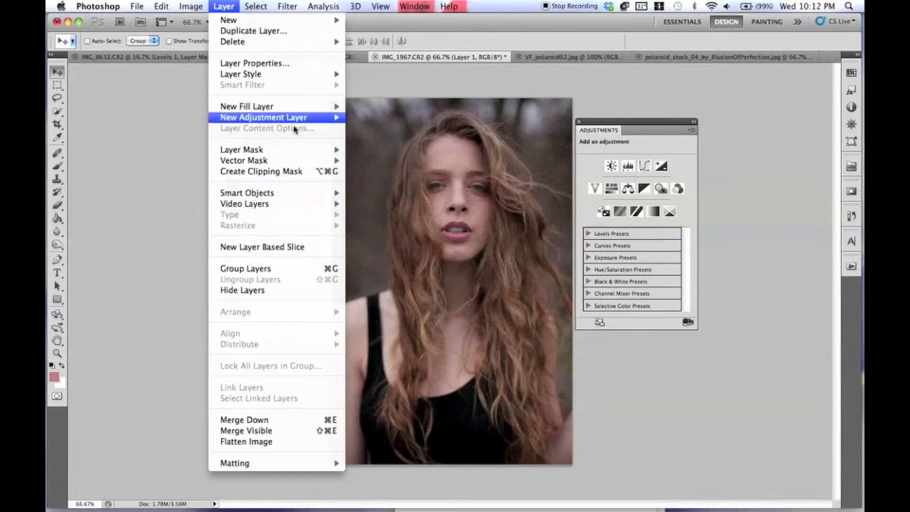
mouse_move(295, 120)
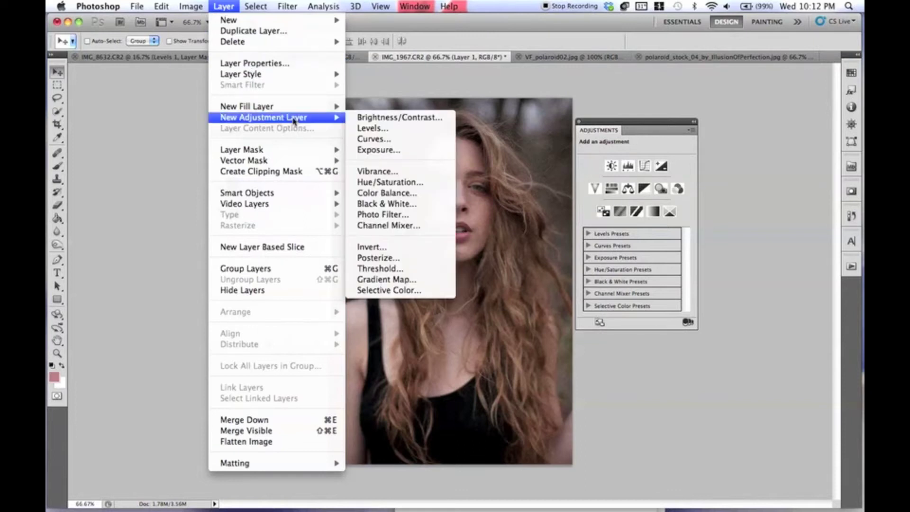
left_click(378, 128)
left_click(552, 216)
left_click_drag(605, 127, 603, 131)
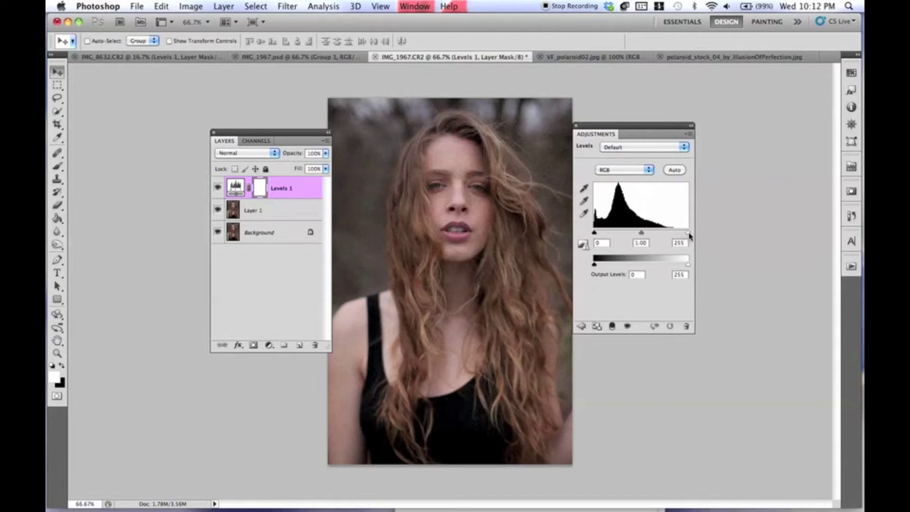
left_click_drag(687, 233, 663, 234)
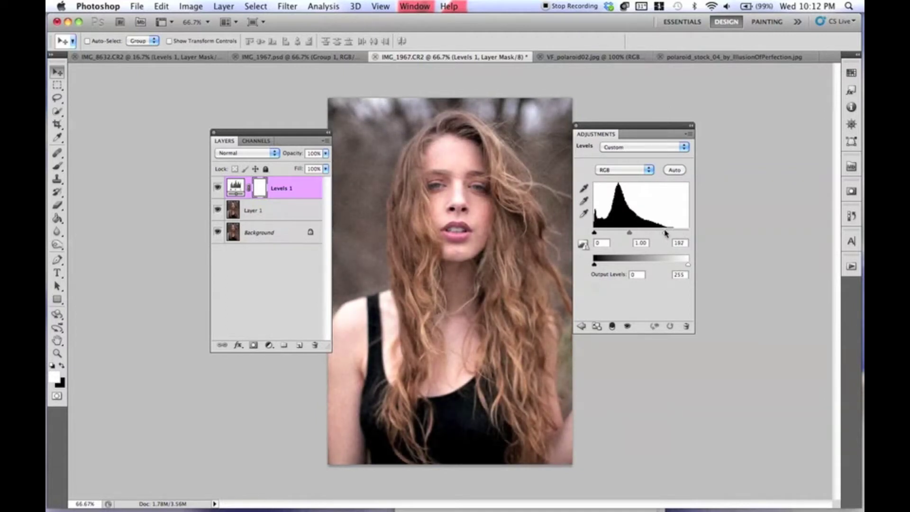
left_click_drag(665, 233, 658, 233)
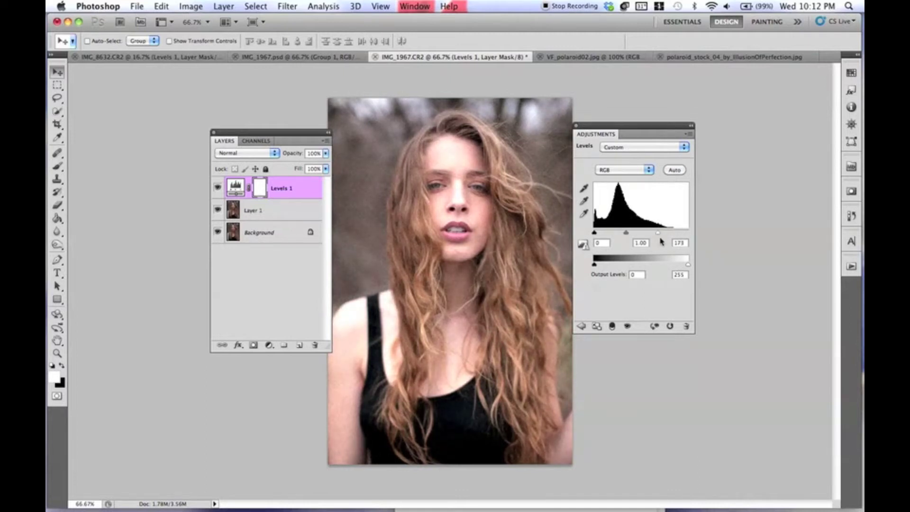
Compare the photo with and without the Levels adjustment layer
left_click(218, 187)
left_click(217, 187)
left_click(219, 189)
left_click(220, 189)
left_click_drag(609, 127, 611, 128)
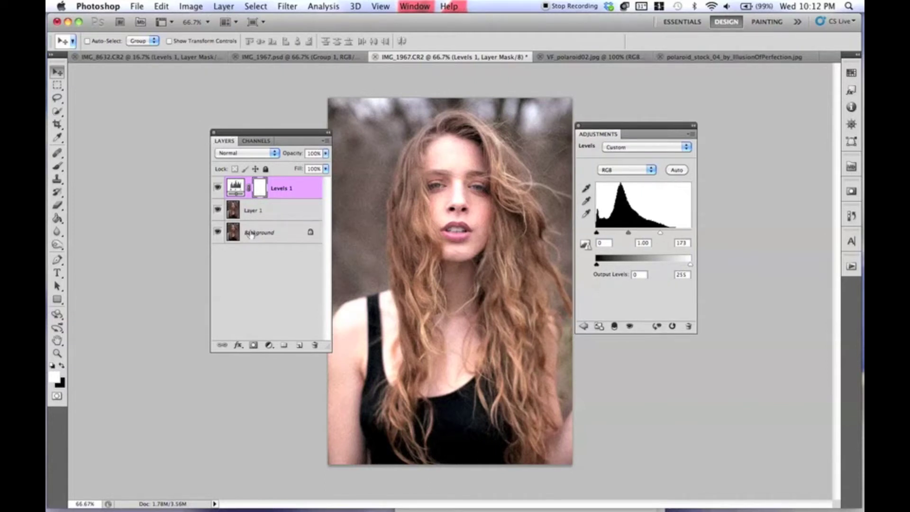
Add a Solid Color fill layer above Levels 1 in pale yellow, f6e9aa
left_click(269, 345)
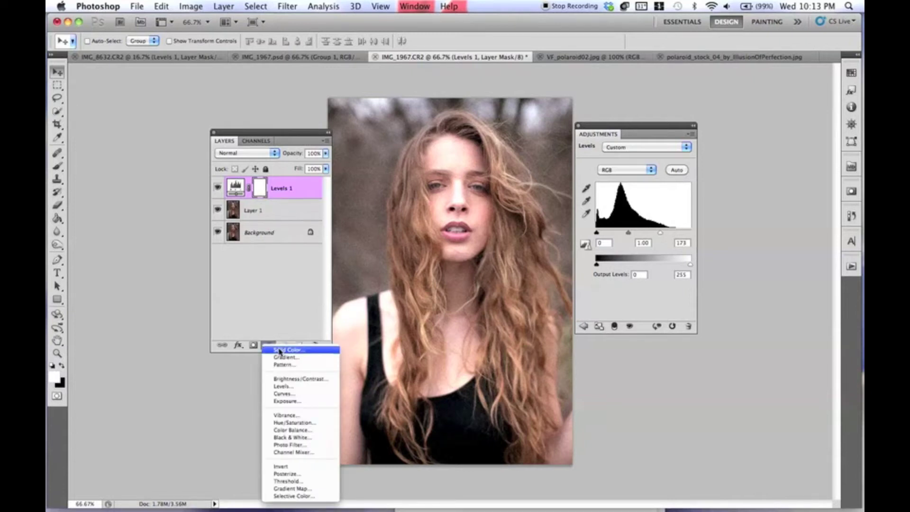
left_click(280, 351)
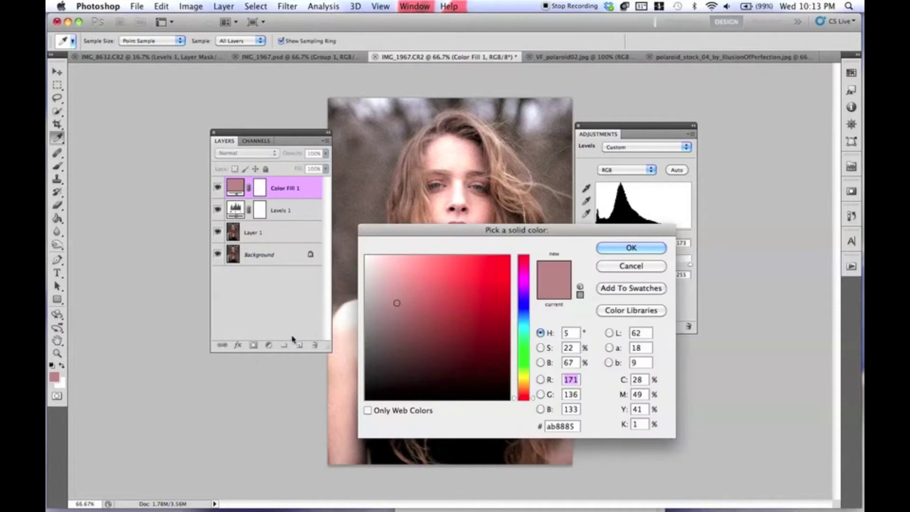
left_click(408, 260)
left_click(527, 379)
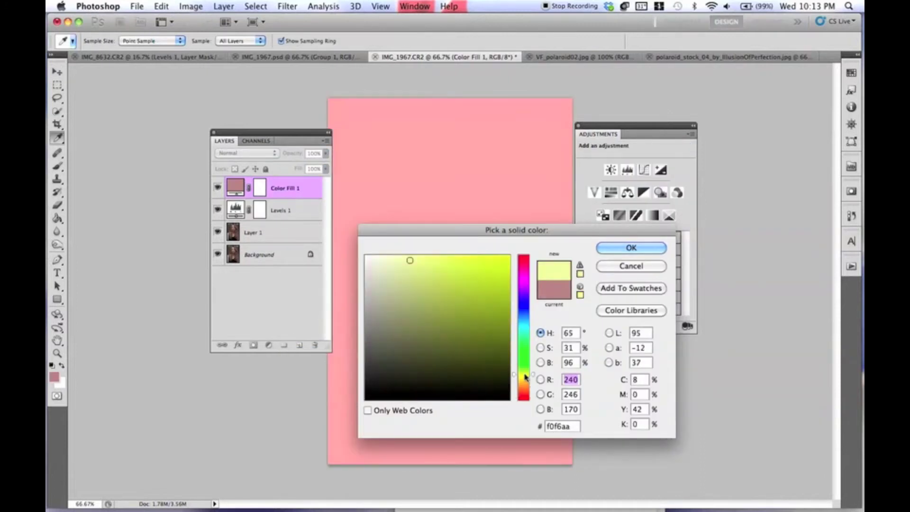
left_click(527, 381)
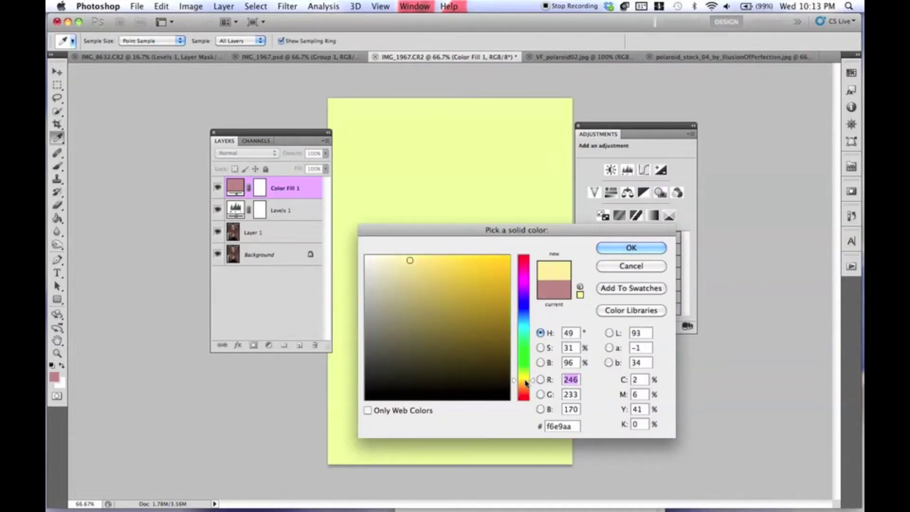
left_click(634, 248)
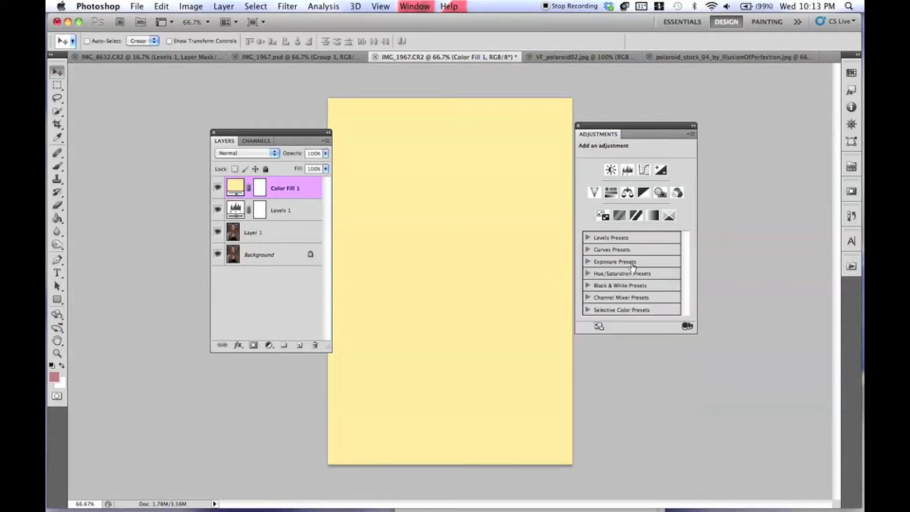
Set the yellow color fill layer's blend mode to Exclusion and reduce its opacity to 10%
left_click(268, 154)
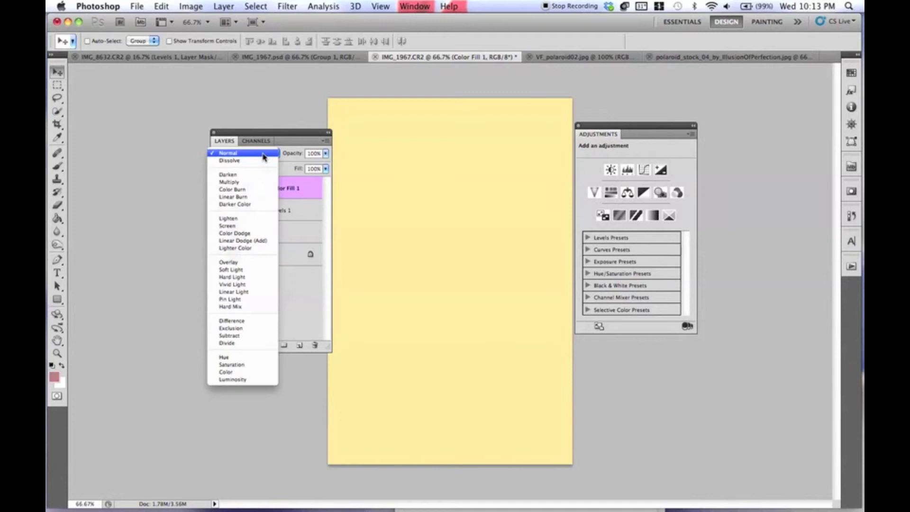
left_click(231, 328)
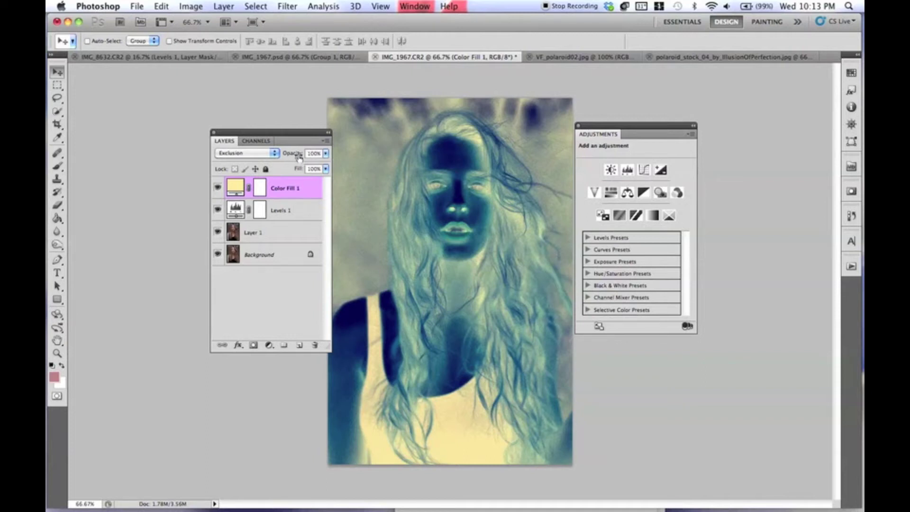
left_click_drag(299, 156, 251, 164)
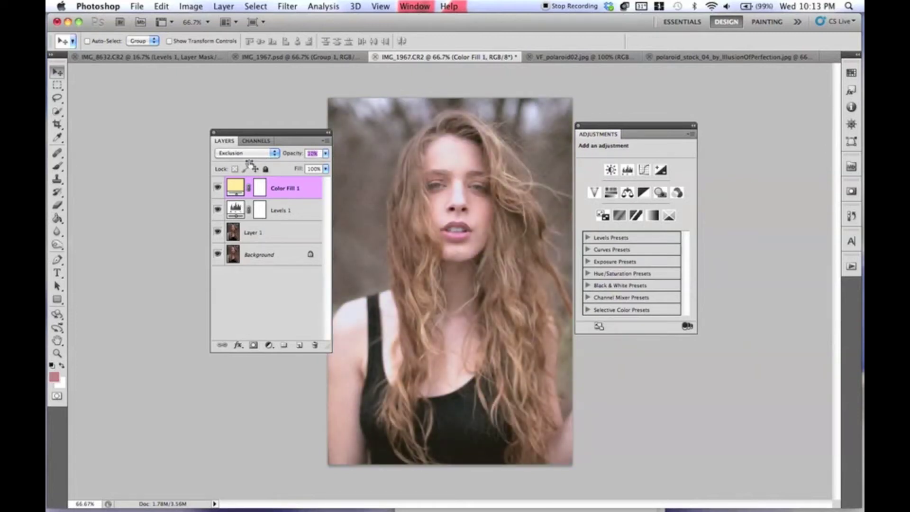
Compare the photo with and without the color fill layer, and lower that layer's opacity to 8%
left_click(218, 188)
left_click(218, 190)
left_click(218, 189)
left_click(217, 188)
left_click_drag(292, 158, 289, 158)
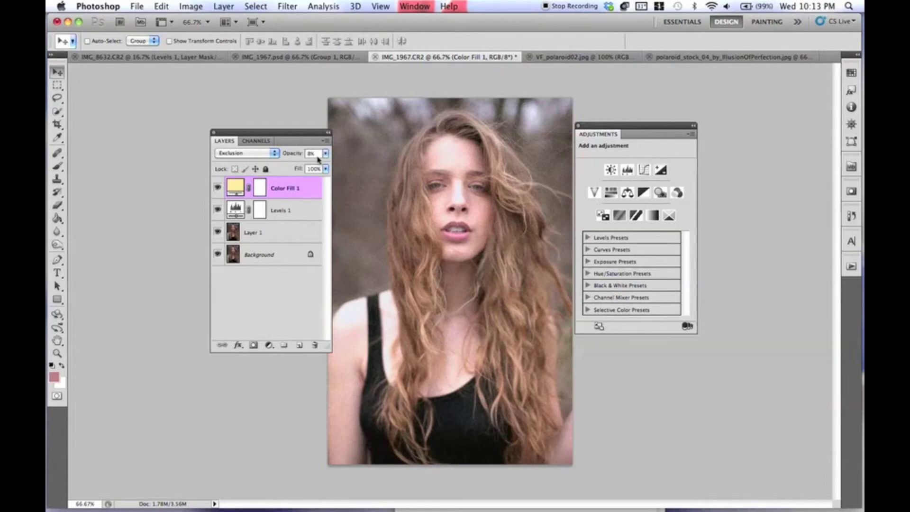
Add a Gradient Map adjustment layer above the color fill layer
left_click(224, 6)
mouse_move(309, 124)
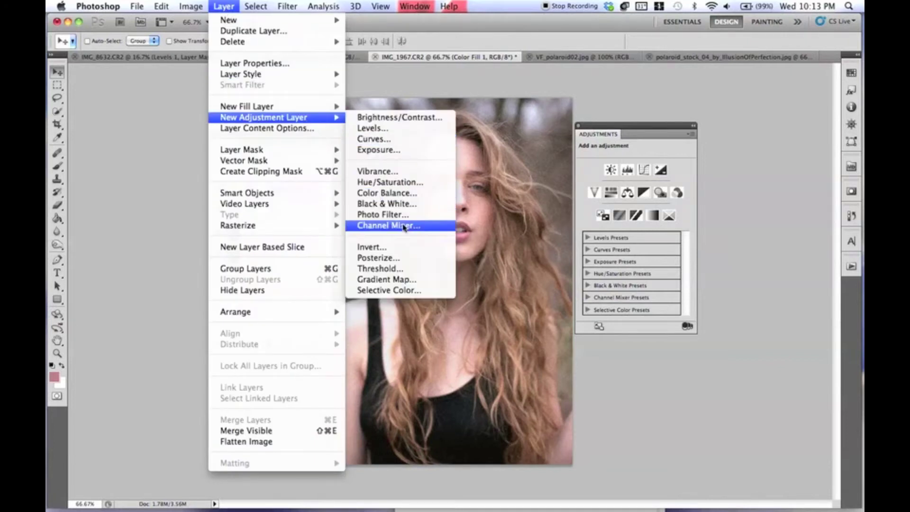
left_click(398, 279)
left_click(559, 218)
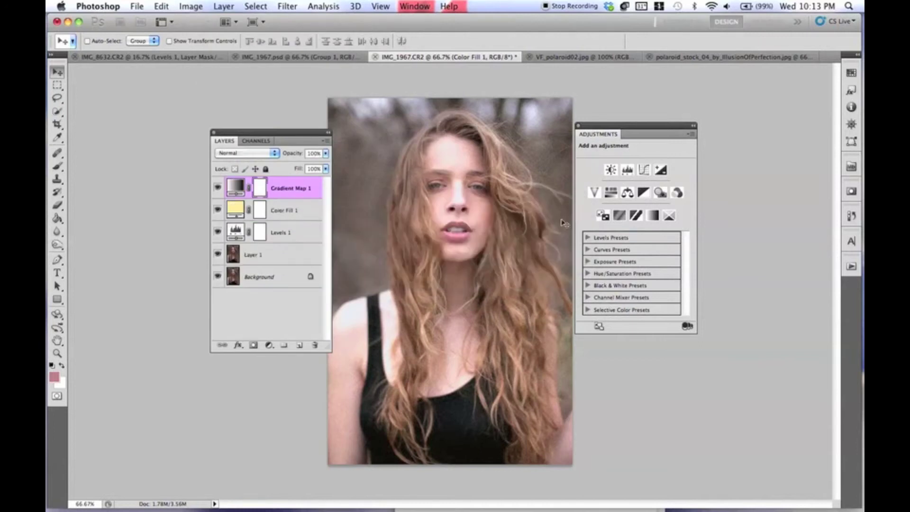
Apply the pale yellow to dark brown preset as the gradient map's gradient
left_click(609, 176)
left_click_drag(474, 167, 667, 163)
scroll(720, 216, "down", 1)
scroll(719, 215, "down", 3)
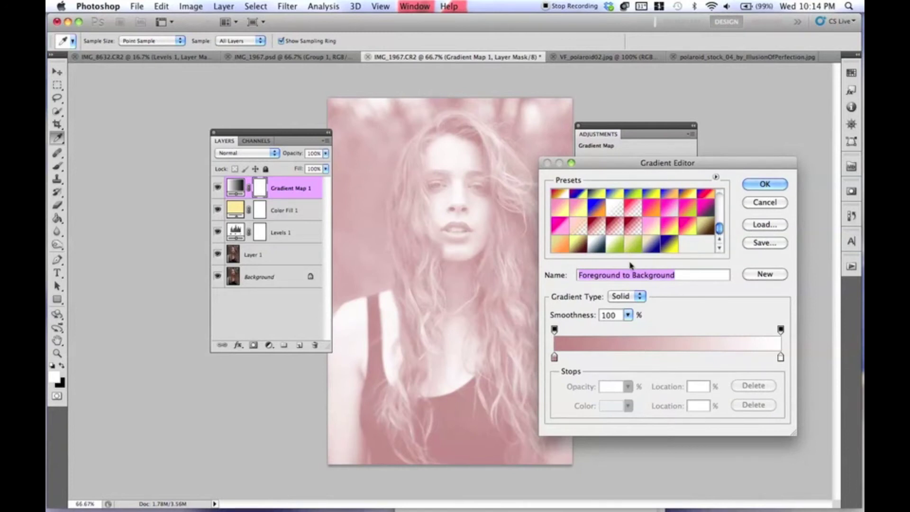
scroll(719, 232, "up", 2)
scroll(719, 229, "up", 3)
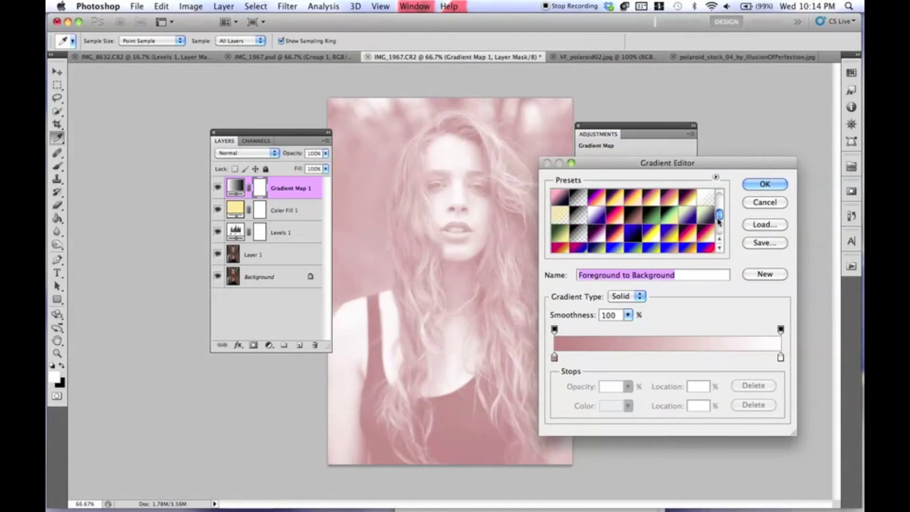
left_click_drag(719, 204, 719, 230)
left_click(704, 230)
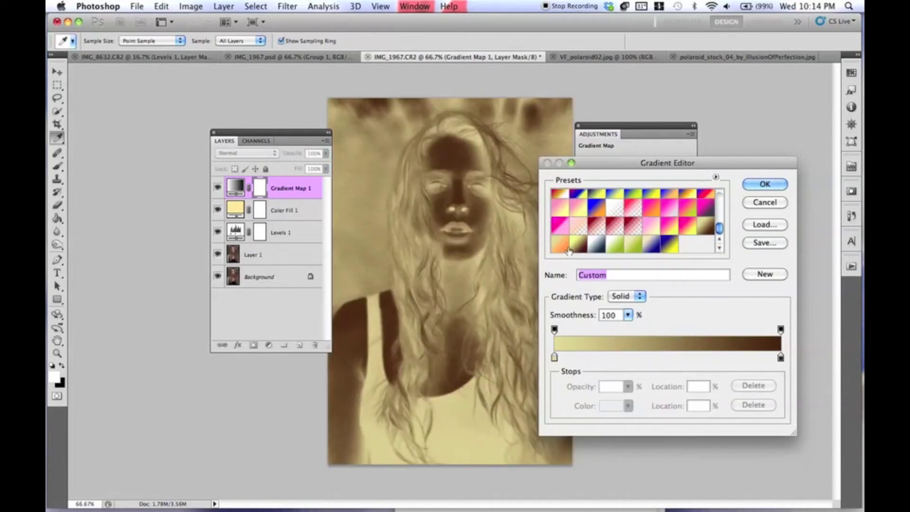
left_click(578, 249)
left_click(708, 233)
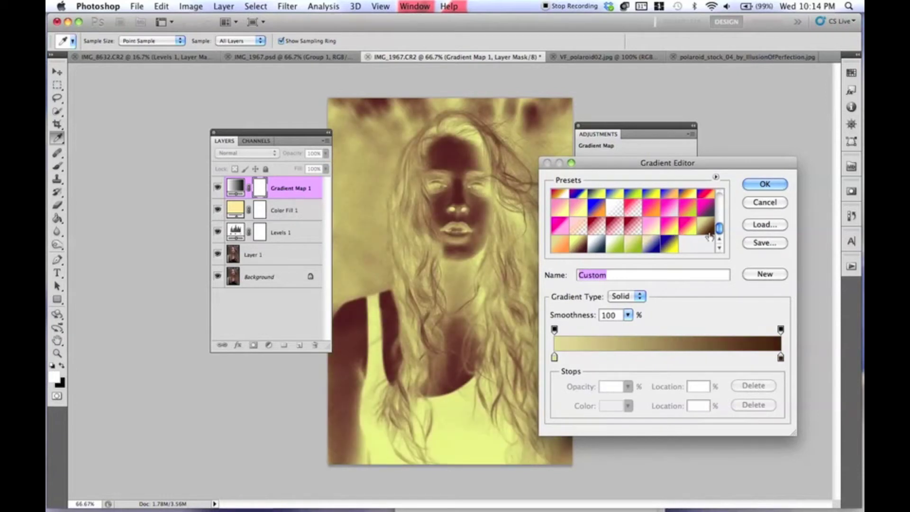
left_click(579, 251)
left_click(704, 223)
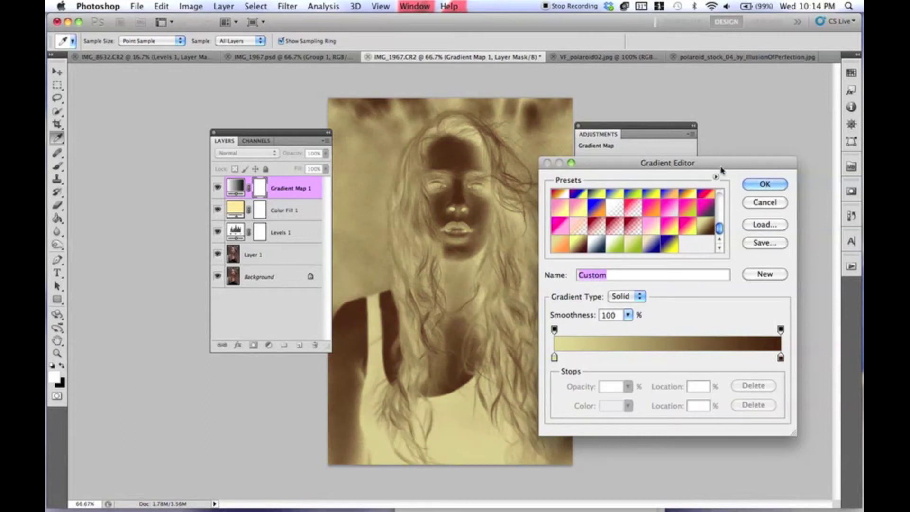
left_click_drag(722, 170, 708, 175)
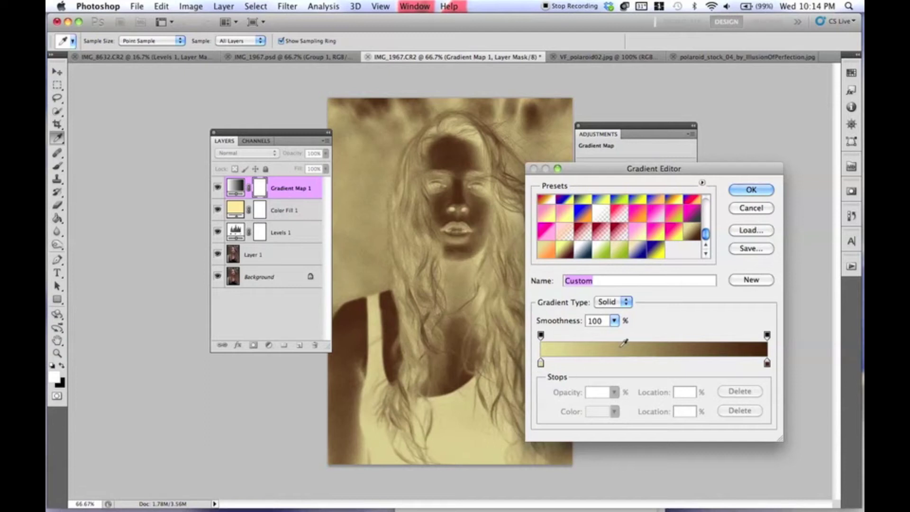
left_click(751, 190)
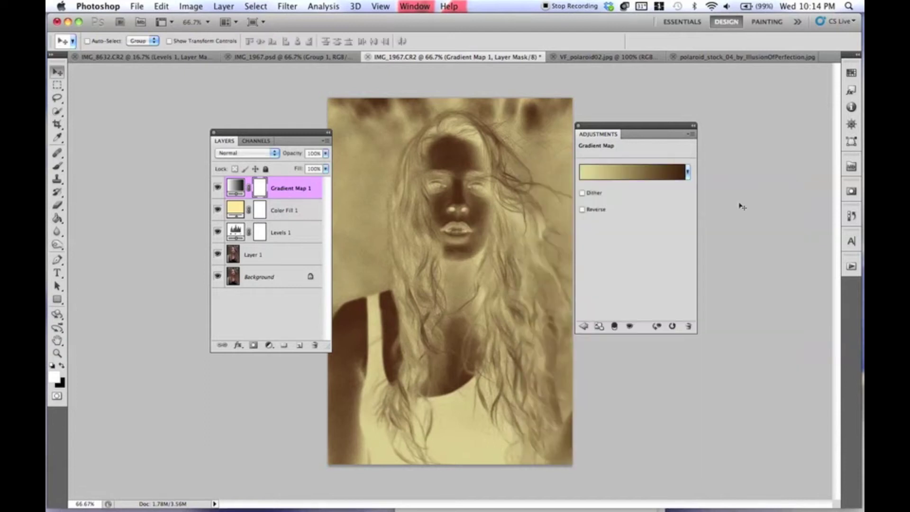
Reverse the gradient map so the shadows map to dark brown and the highlights to pale yellow
left_click(583, 210)
left_click(582, 210)
left_click(582, 210)
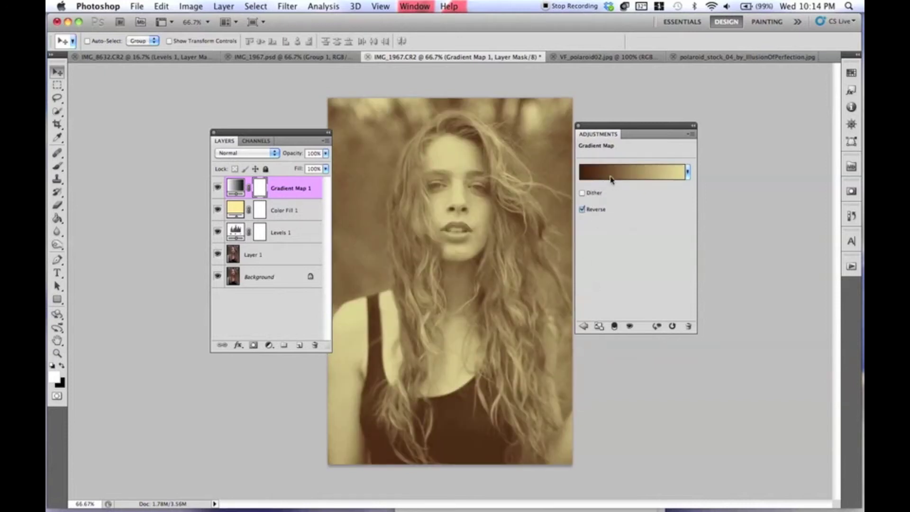
left_click_drag(285, 137, 284, 129)
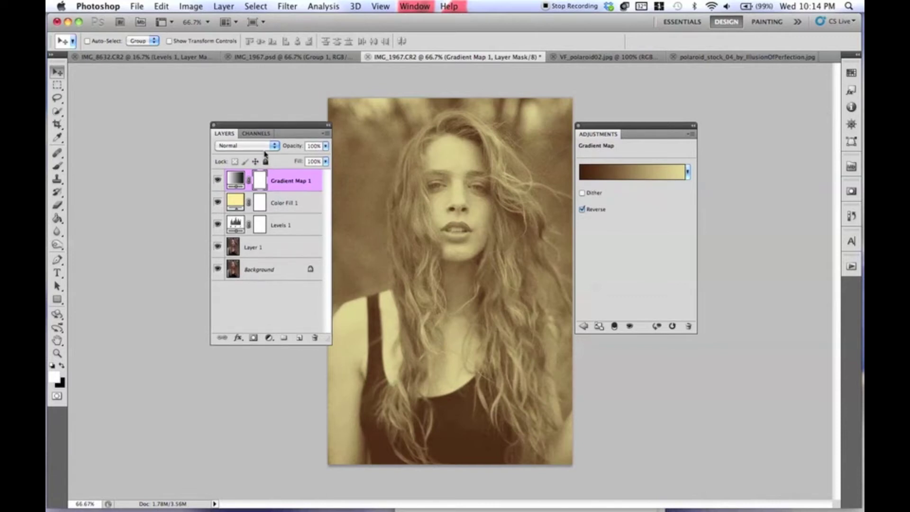
Blend the gradient map layer in Multiply mode at 57% opacity, and compare the photo with and without it
left_click(266, 150)
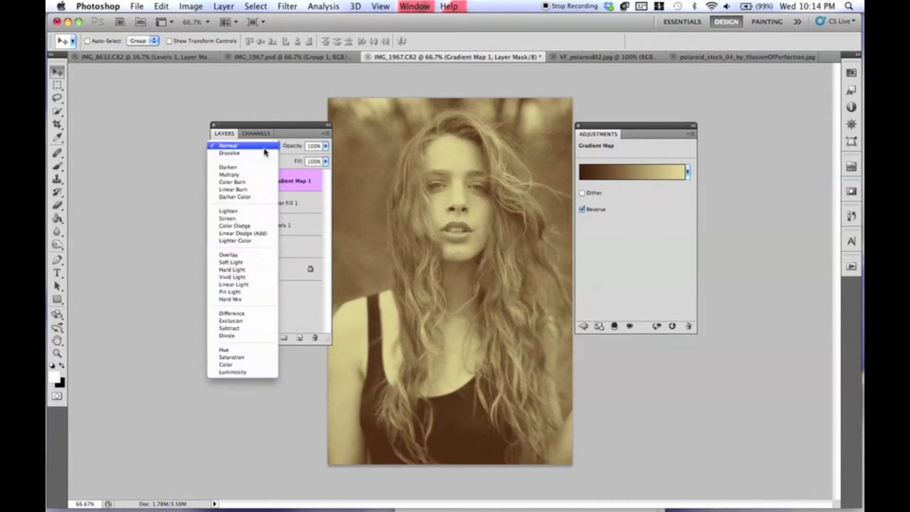
left_click(243, 176)
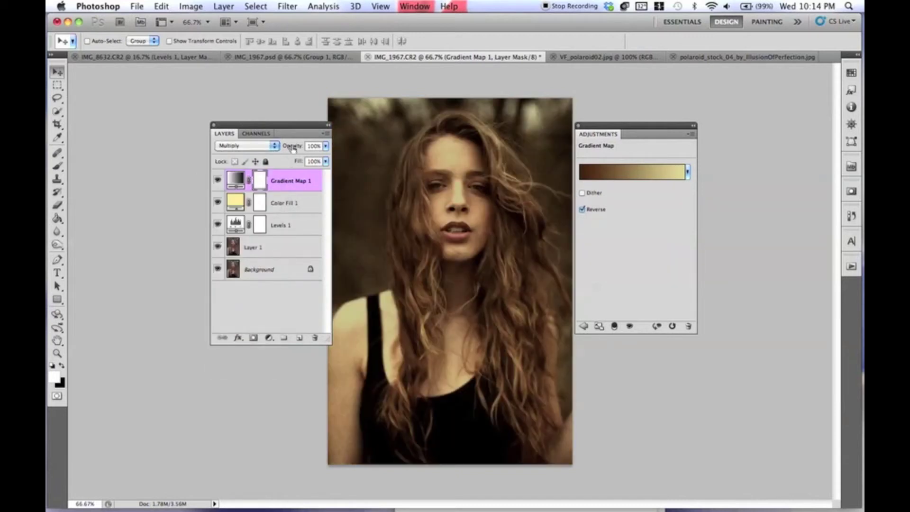
left_click_drag(293, 149, 265, 162)
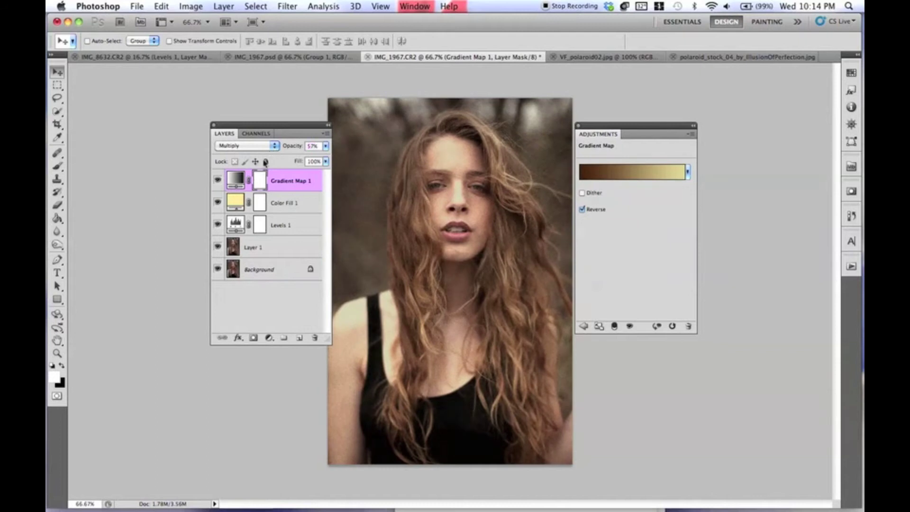
left_click(217, 182)
left_click(218, 182)
left_click(219, 182)
left_click(219, 183)
Add a Curves adjustment layer with default settings above the gradient map layer
left_click(223, 6)
mouse_move(284, 115)
left_click(374, 134)
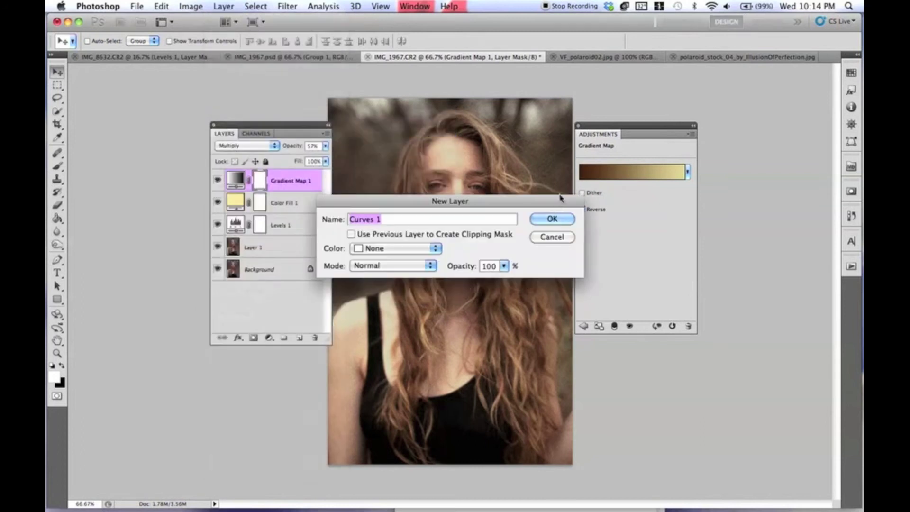
left_click(551, 218)
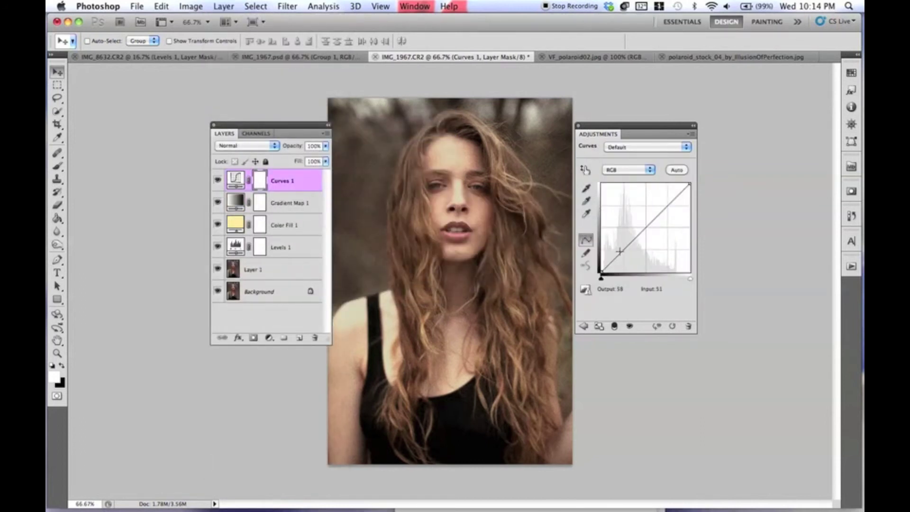
Shape an S-curve on the RGB channel, with the shadow point at input 72, output 64 and the highlights raised
left_click_drag(625, 250, 627, 250)
left_click_drag(668, 211, 658, 209)
left_click(628, 253)
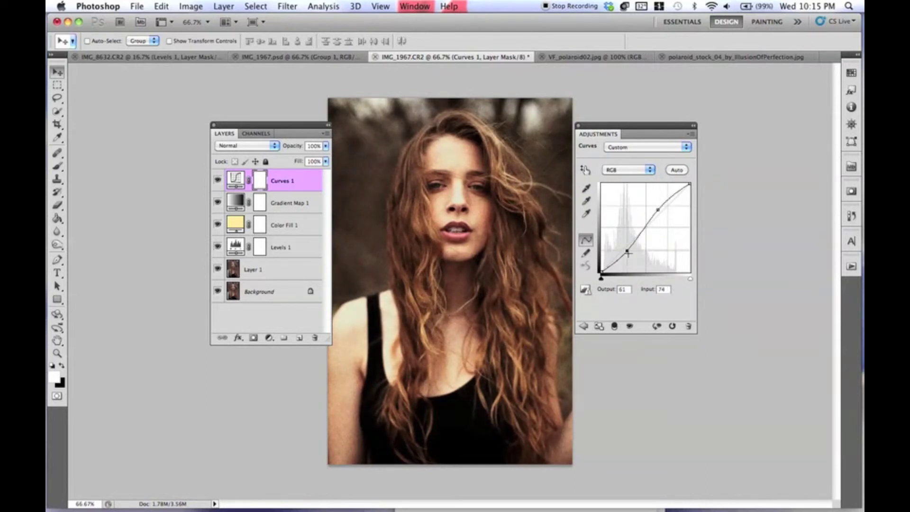
left_click_drag(627, 252, 626, 248)
left_click_drag(658, 210, 658, 206)
left_click_drag(626, 251, 627, 249)
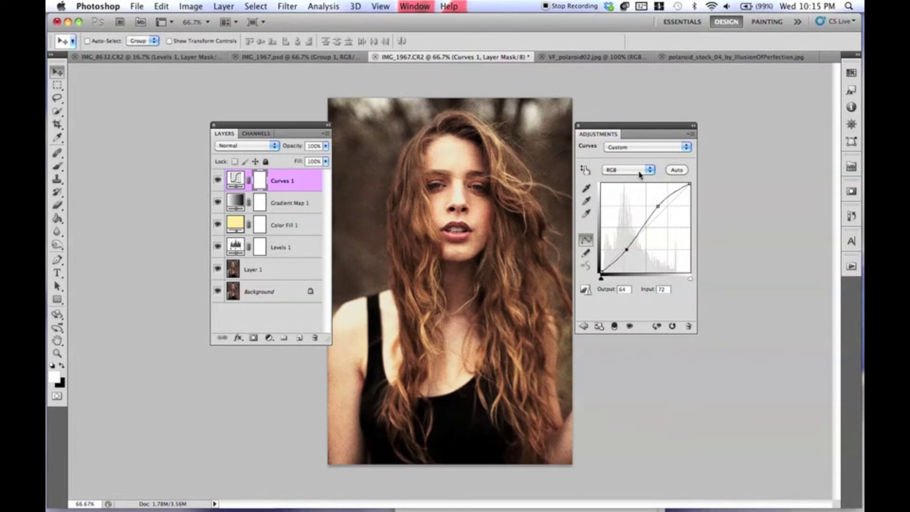
Lift the darkest end of the Red channel's curve to input 15, output 26, with anchor points holding the midtones and highlights
left_click(616, 173)
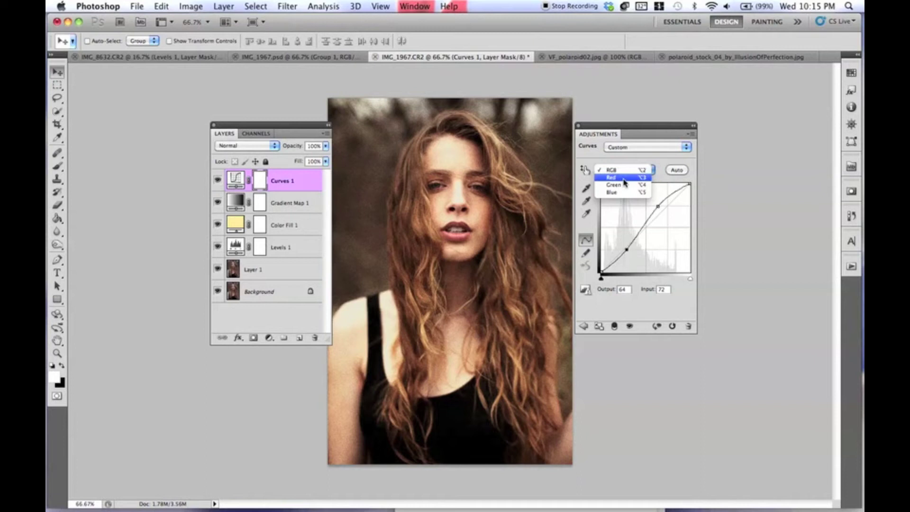
left_click(624, 179)
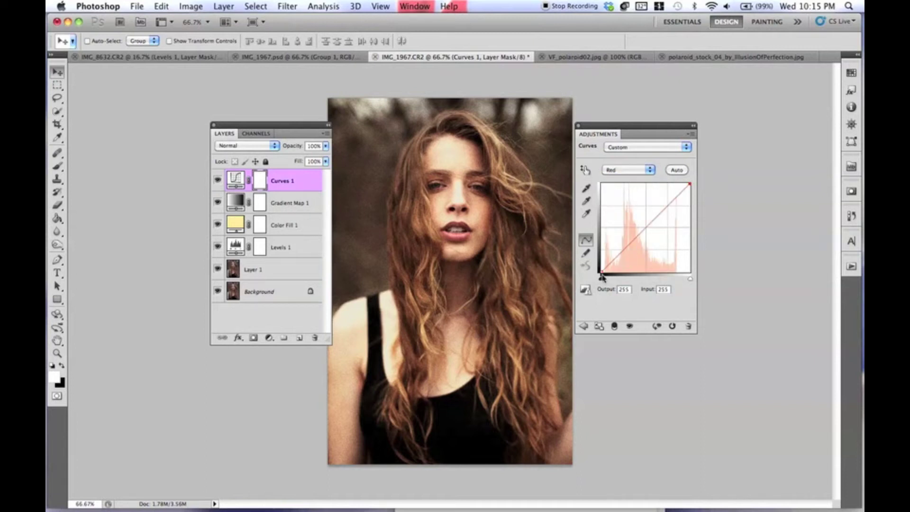
left_click_drag(601, 272, 635, 238)
left_click_drag(672, 205, 666, 206)
left_click_drag(607, 260, 607, 262)
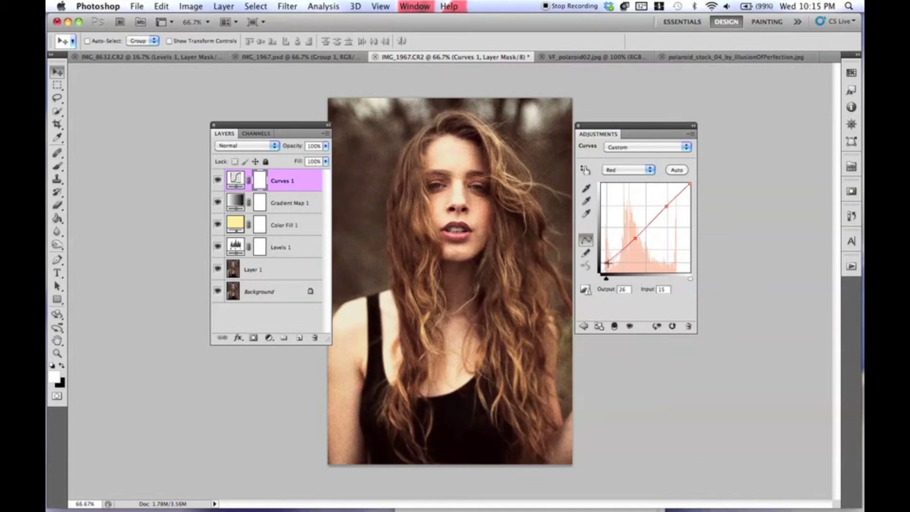
Compare the photo with and without the curves layer, and lower that layer's opacity slightly
left_click(217, 180)
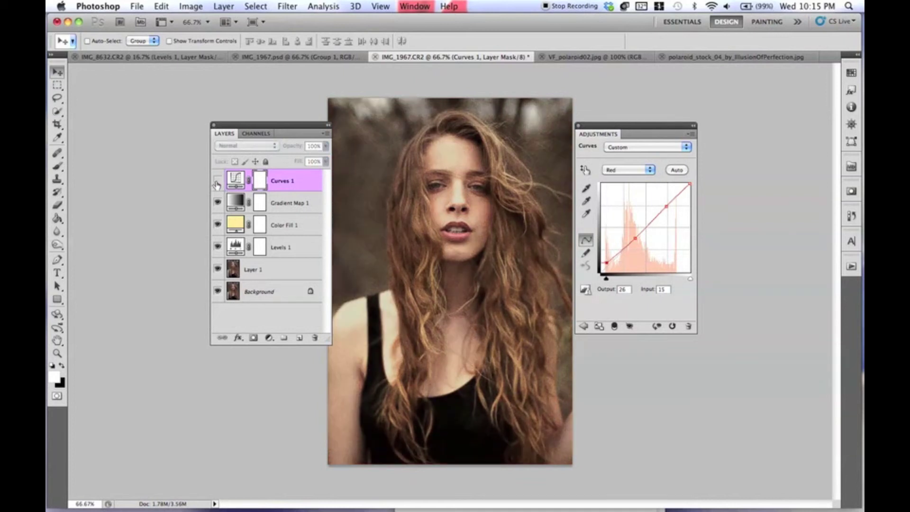
left_click(217, 181)
left_click_drag(295, 151, 288, 150)
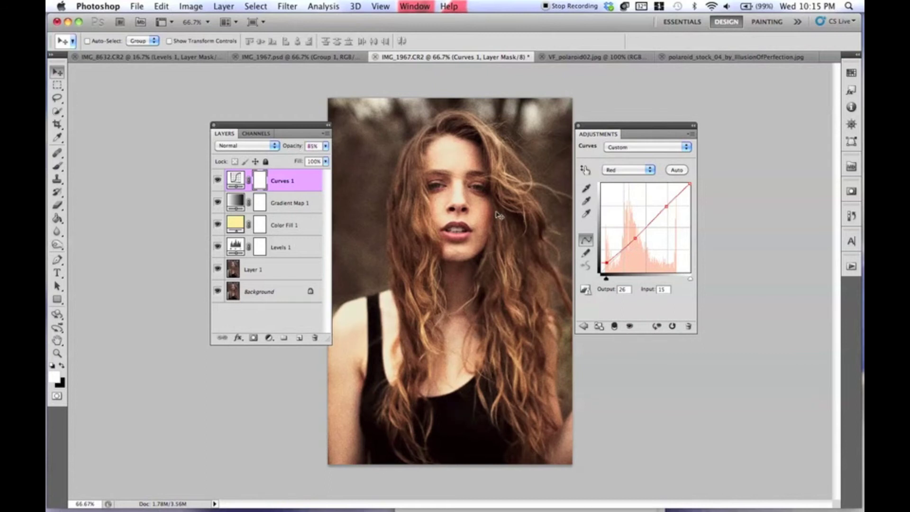
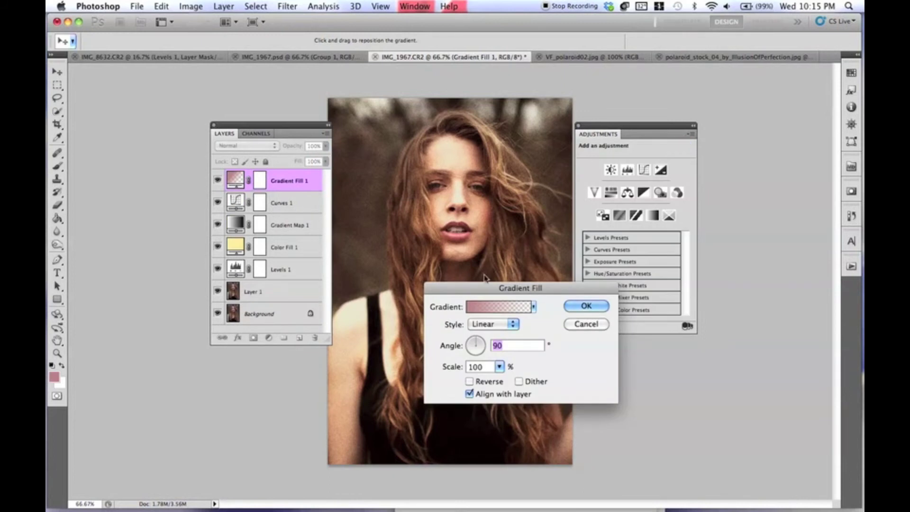
Apply the black-to-transparent preset as the gradient fill's gradient, checking that its stops are black
left_click_drag(510, 290, 651, 216)
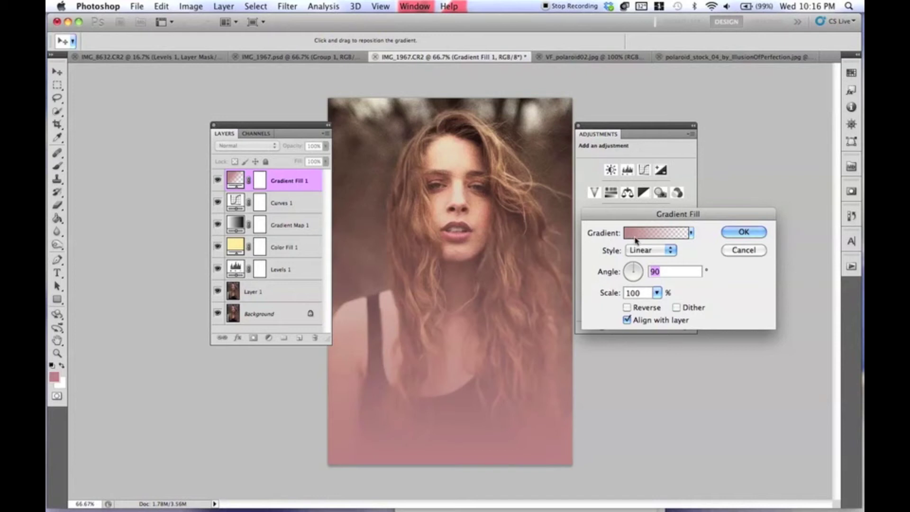
left_click(641, 233)
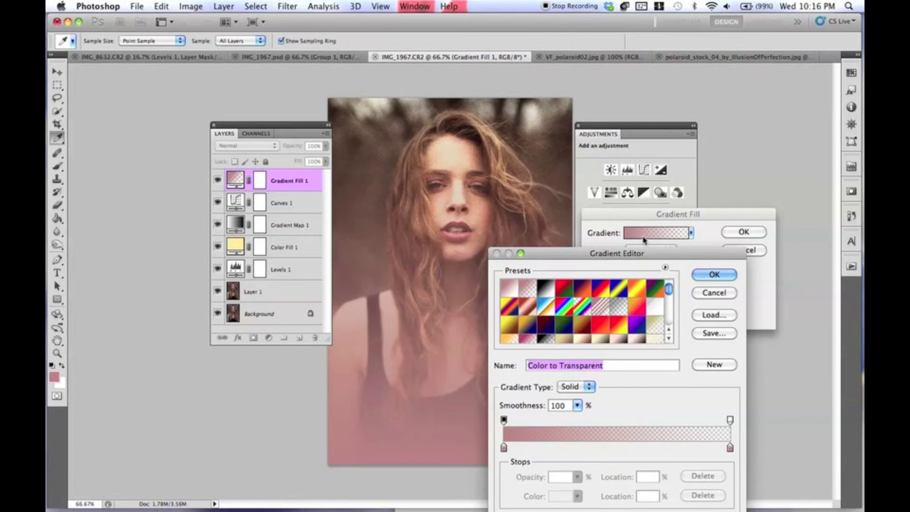
scroll(715, 182, "down", 5)
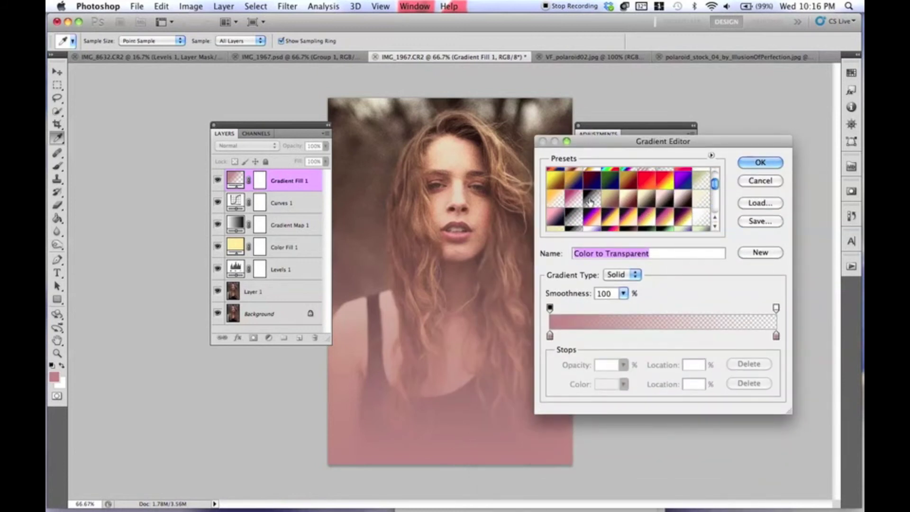
left_click(588, 201)
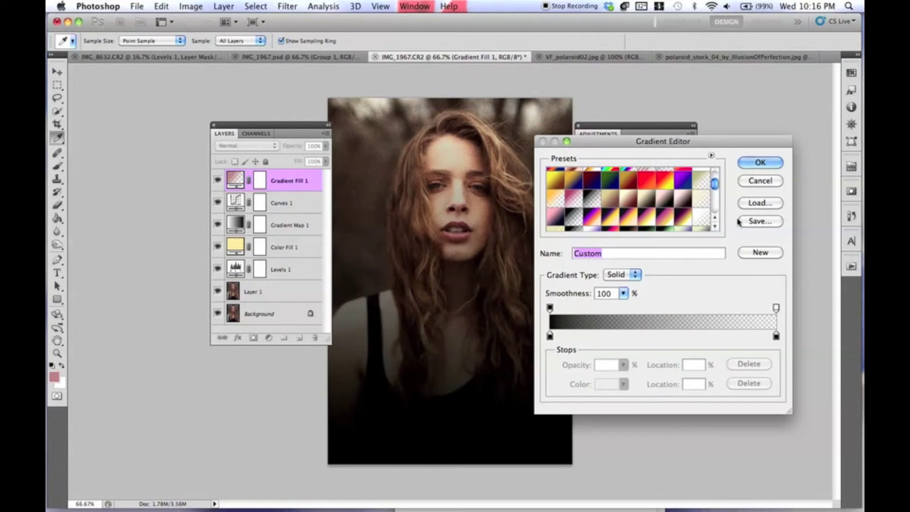
double_click(550, 337)
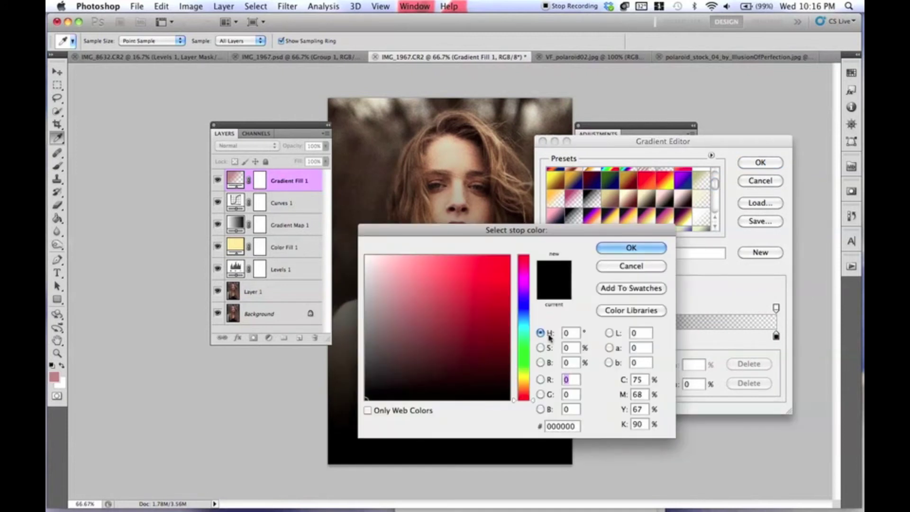
left_click(651, 248)
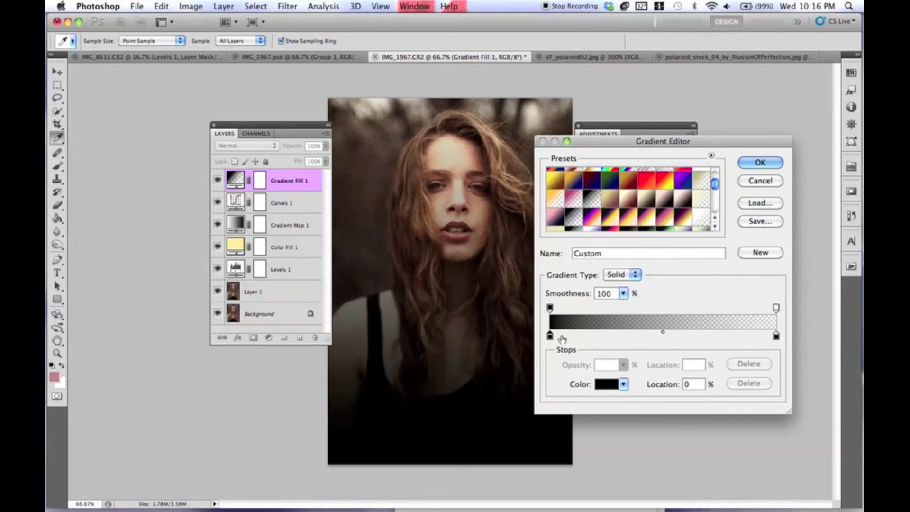
left_click(776, 336)
left_click(759, 164)
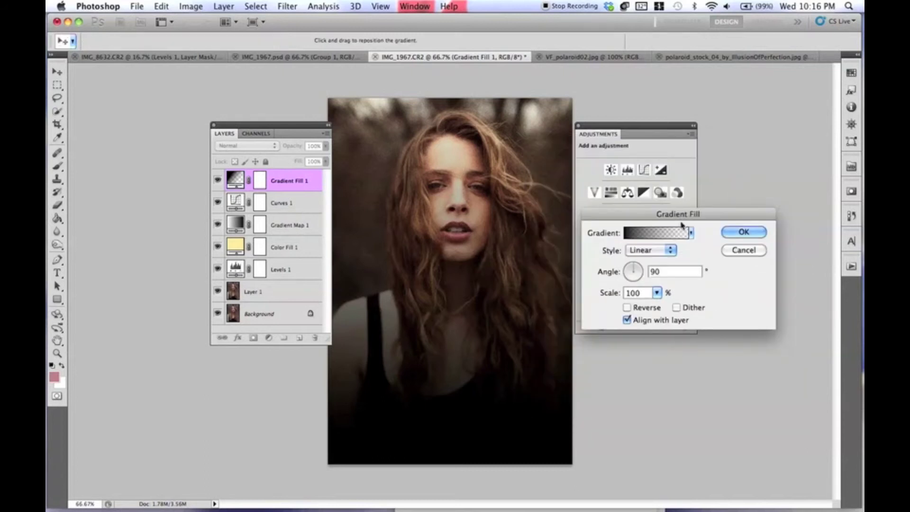
Make the gradient fill radial and reverse it so the photo's edges darken around a clear centre
left_click(652, 254)
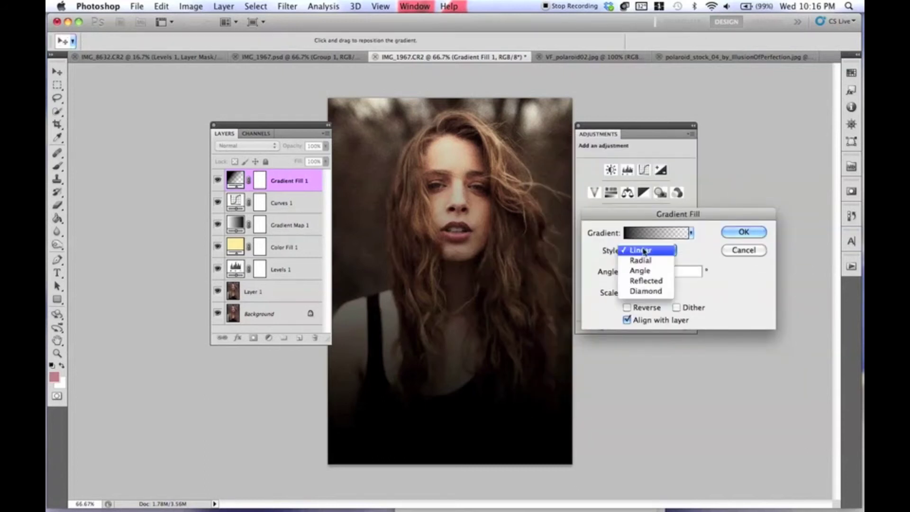
left_click(656, 261)
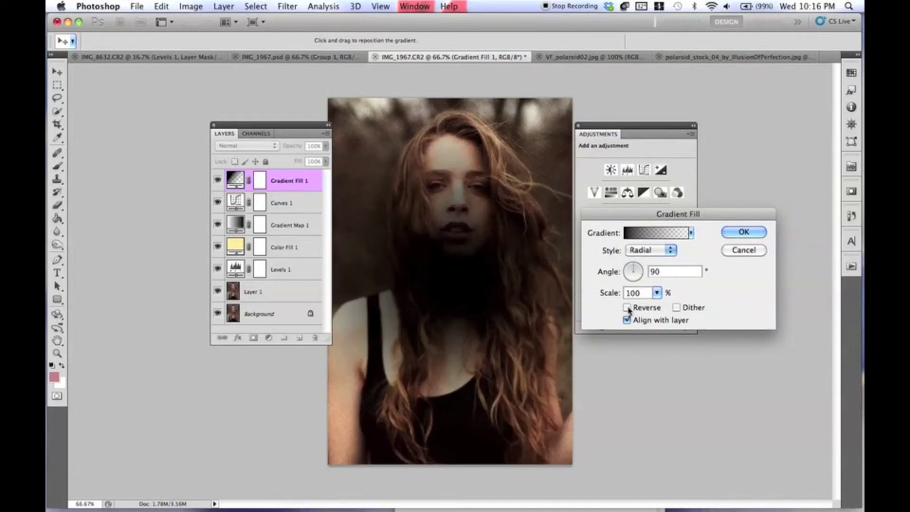
left_click(628, 308)
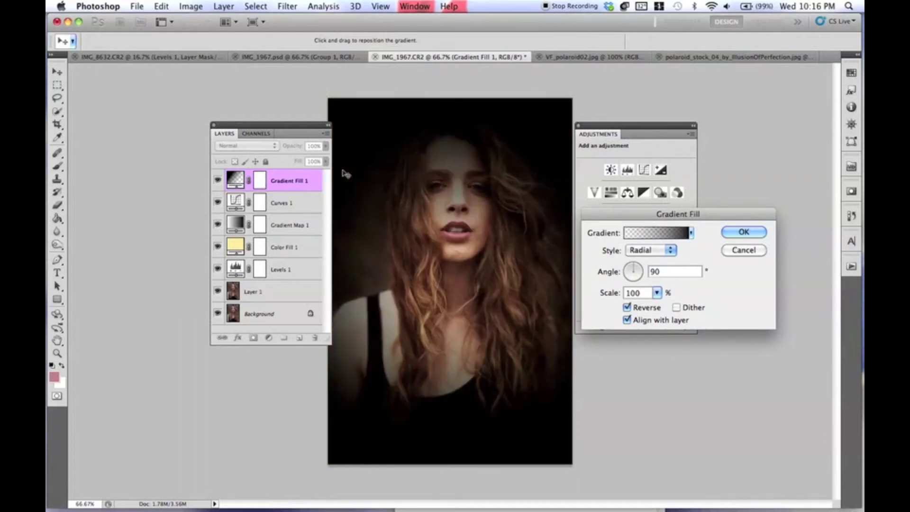
Scale the radial gradient fill to 150%, shift its centre up towards the face, and accept the fill
left_click(657, 292)
left_click_drag(662, 303, 673, 304)
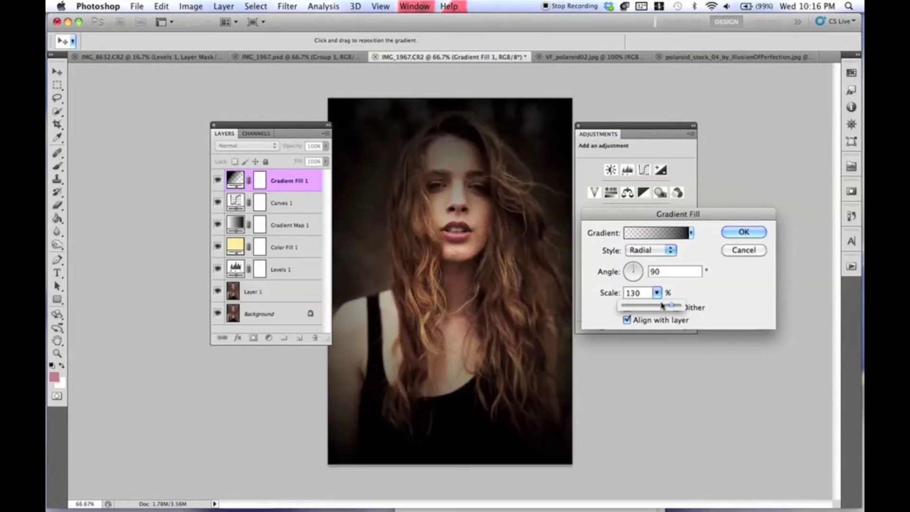
left_click_drag(483, 258, 483, 204)
left_click(657, 293)
left_click_drag(667, 307, 670, 305)
left_click(409, 202)
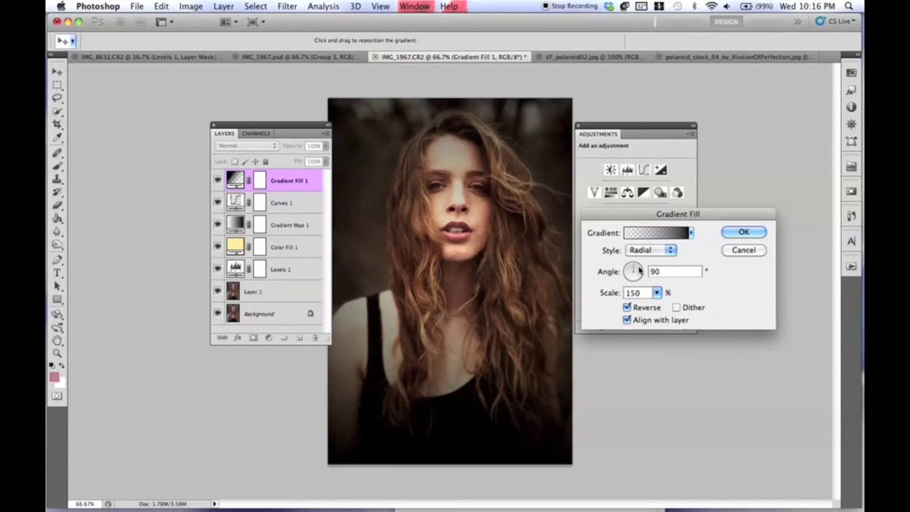
left_click(742, 232)
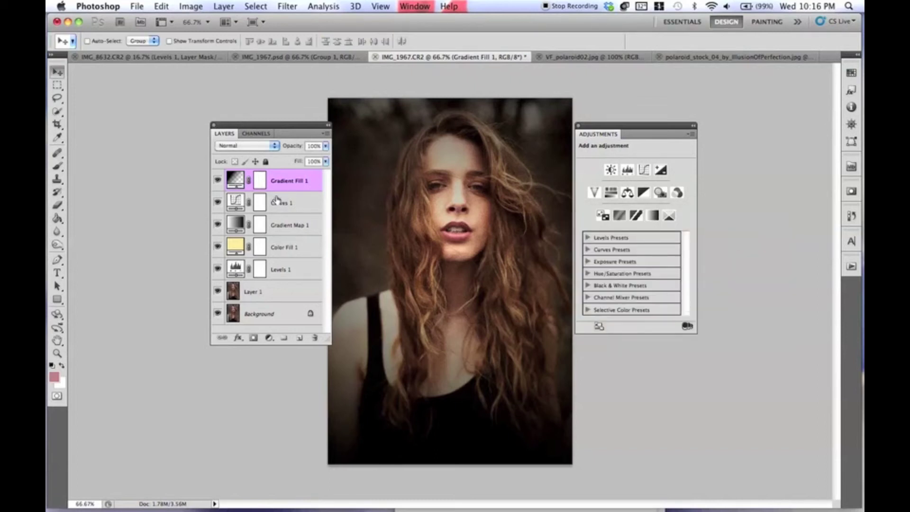
Blend the gradient fill layer in Overlay mode at 44% opacity, and compare the photo with and without it
left_click(260, 147)
left_click(249, 256)
type("4244")
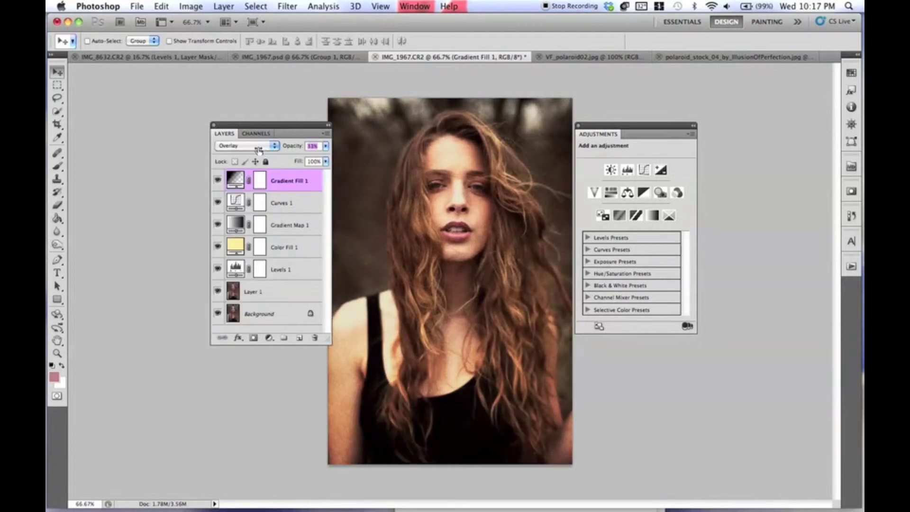
left_click(218, 180)
left_click(217, 180)
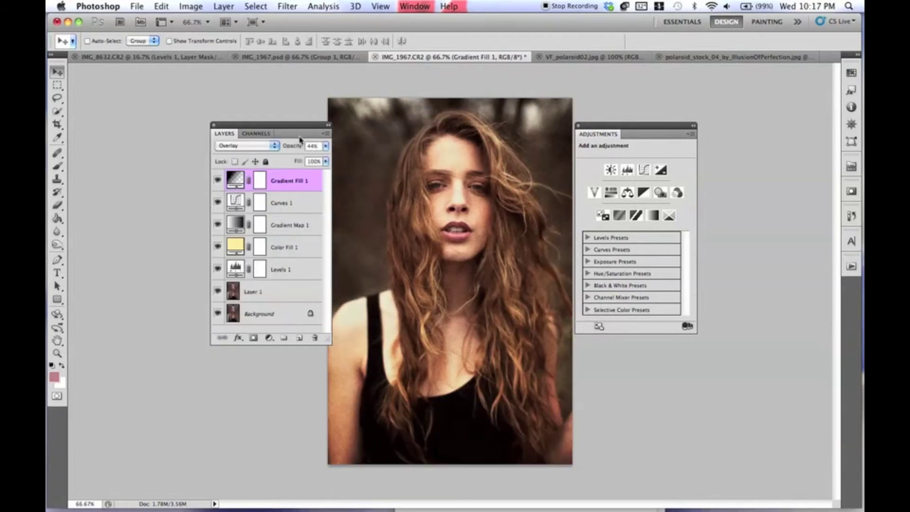
Lower the gradient fill layer's opacity further and check the vignette by hiding and showing the layer
left_click_drag(296, 150, 287, 149)
left_click(218, 181)
left_click(218, 181)
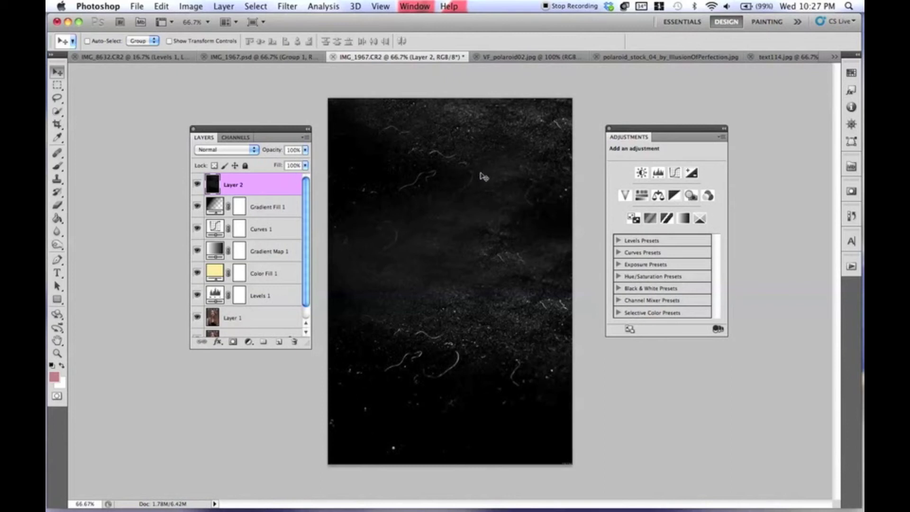
Shift the black dust-and-scratches texture slightly down, blend it in Screen mode, and compare the photo with and without it
left_click_drag(471, 187, 454, 223)
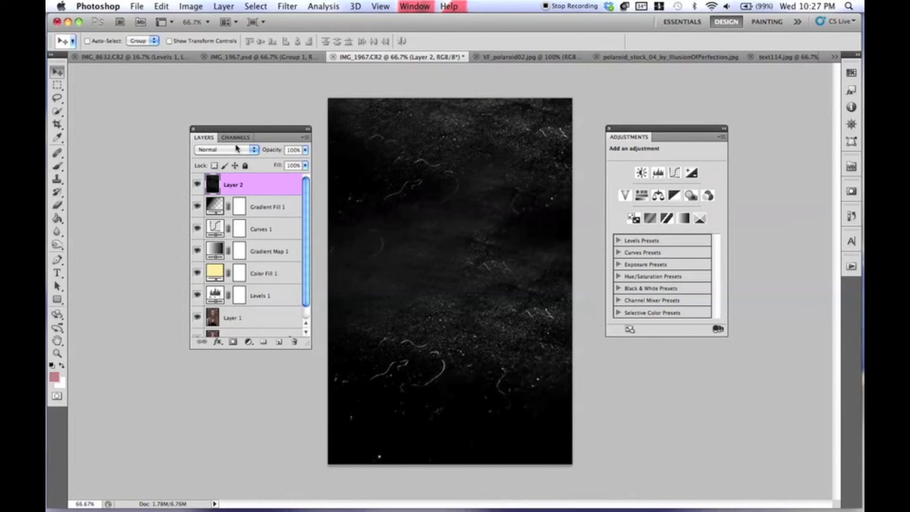
left_click(220, 151)
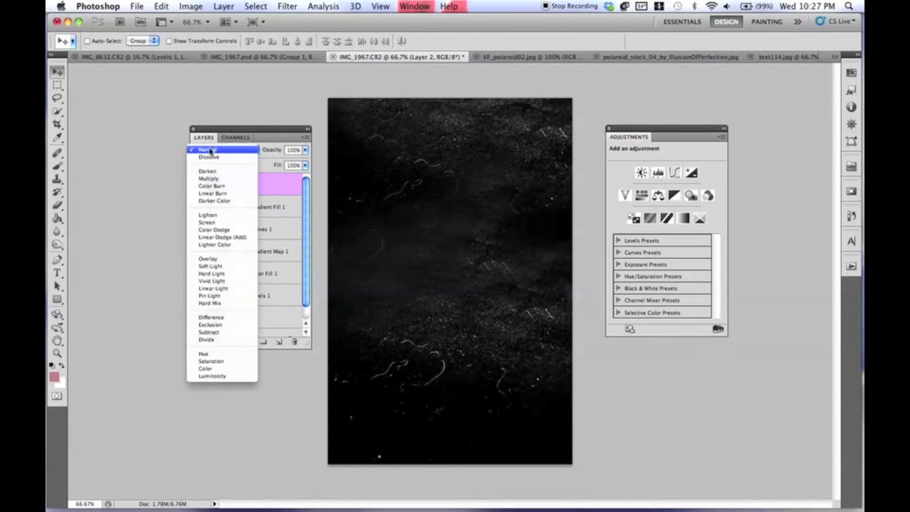
left_click(207, 223)
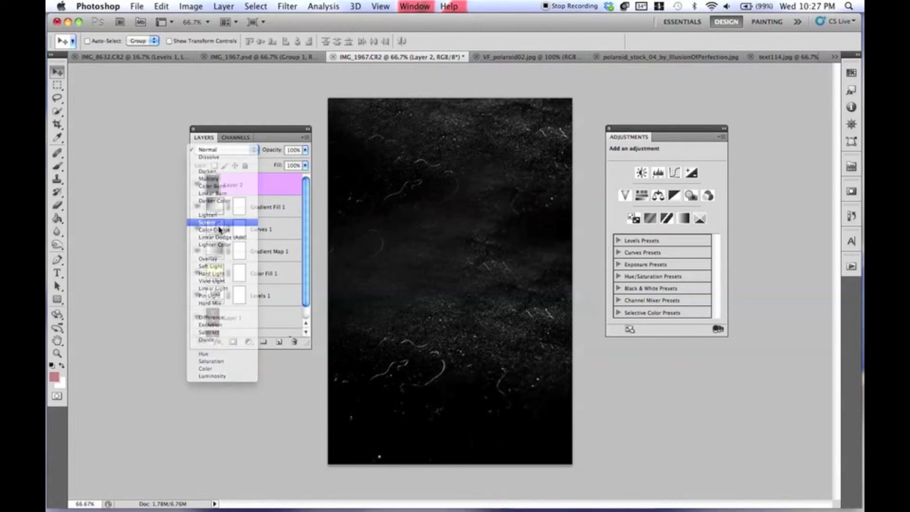
left_click(197, 185)
left_click(198, 185)
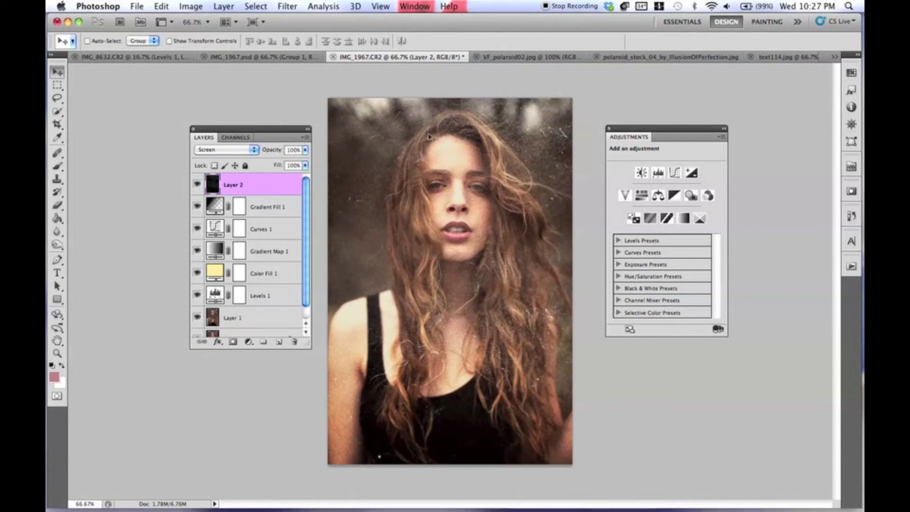
Add a Channel Mixer adjustment layer above the dust texture layer
left_click(229, 6)
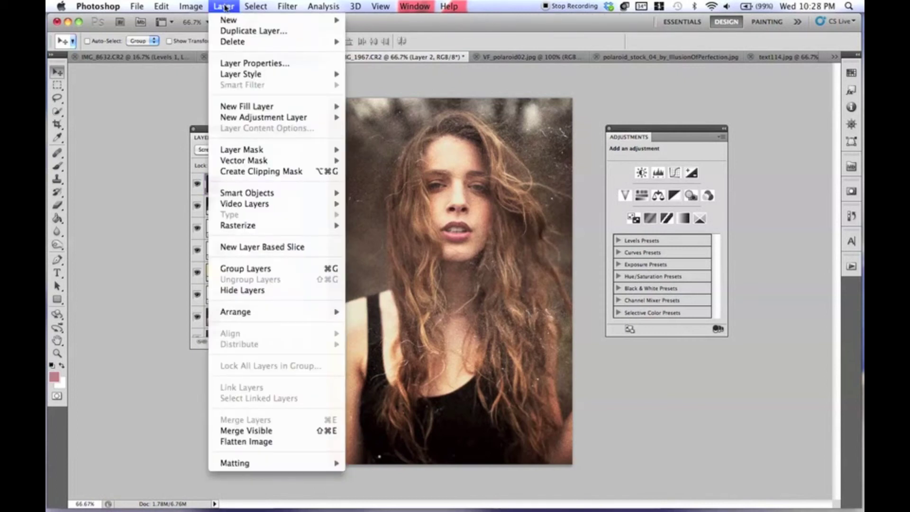
mouse_move(288, 119)
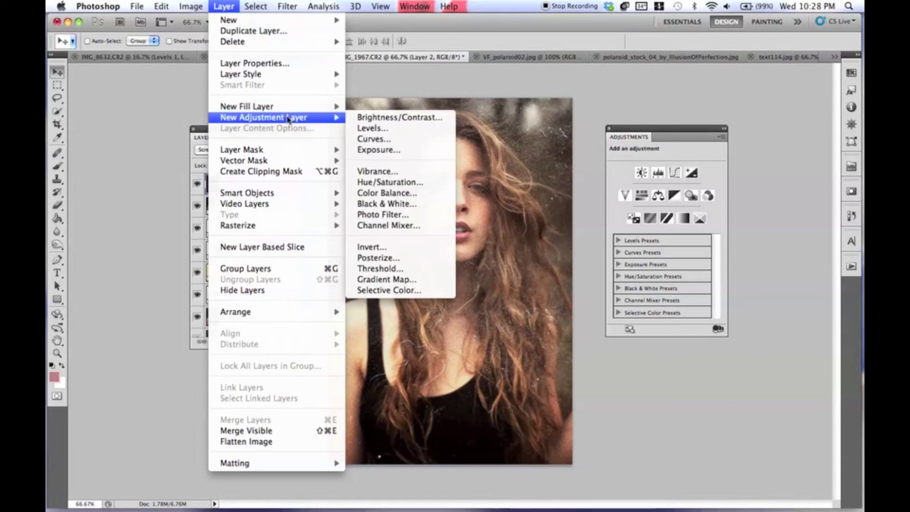
left_click(389, 226)
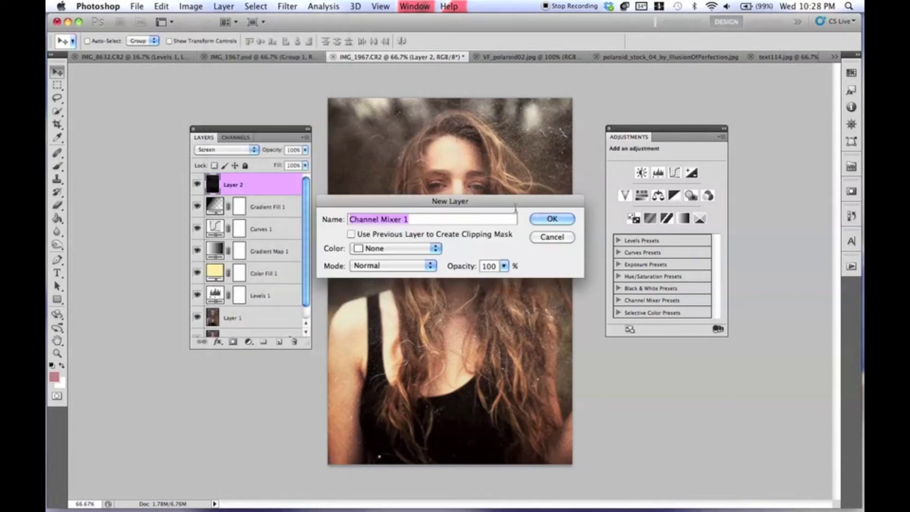
left_click(544, 218)
left_click_drag(630, 135, 598, 150)
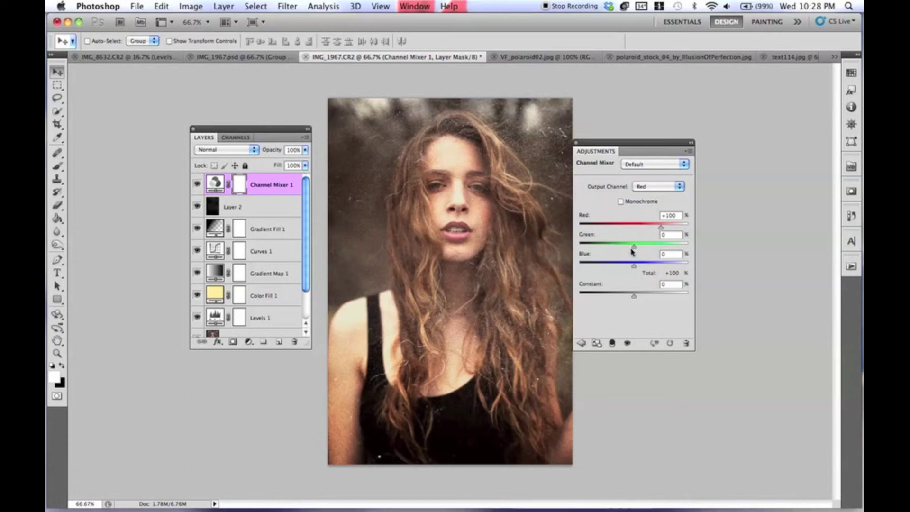
Set the Channel Mixer's red output to Green -32, Blue -102 and Constant +26, and compare the photo with and without it
left_click_drag(636, 248, 621, 247)
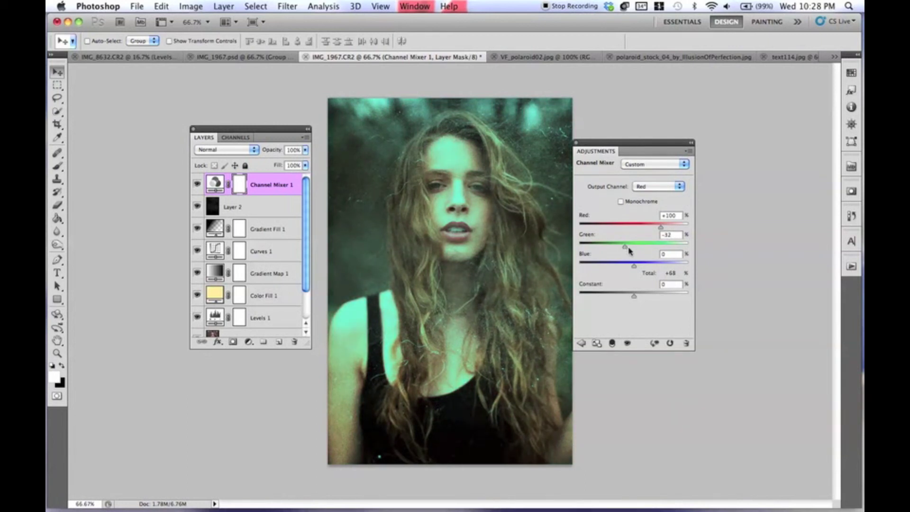
left_click_drag(631, 267, 610, 269)
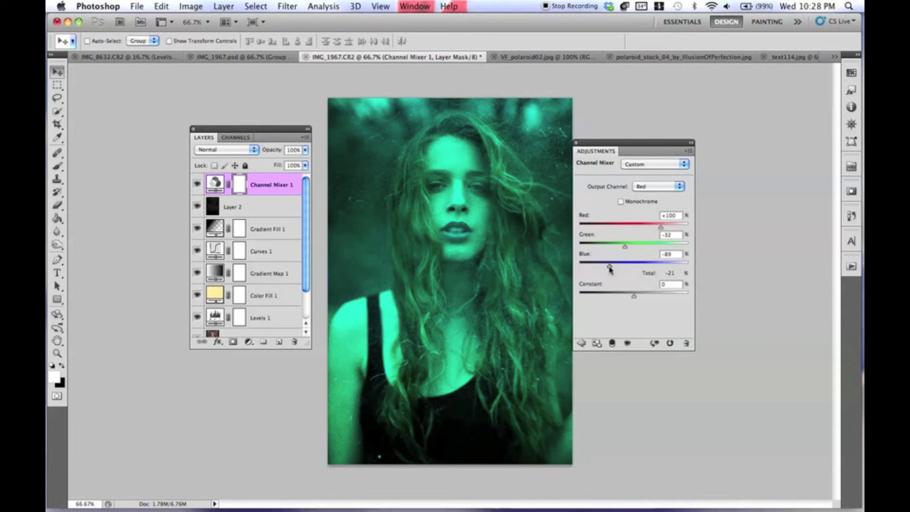
left_click_drag(610, 270, 607, 269)
left_click_drag(636, 297, 640, 298)
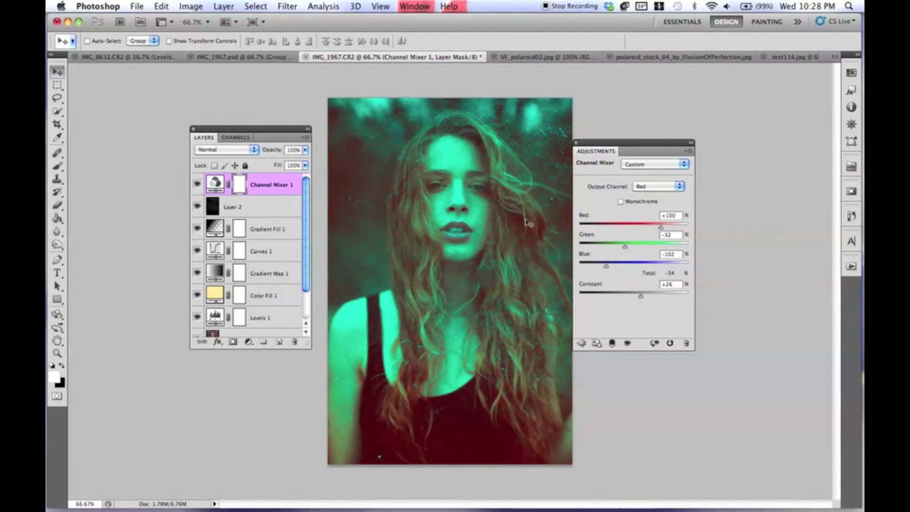
left_click(197, 184)
left_click(198, 184)
Try the Channel Mixer layer in Saturation blend mode at 31% opacity
mouse_move(271, 150)
left_mouse_down()
mouse_move(239, 154)
mouse_move(277, 156)
left_mouse_up()
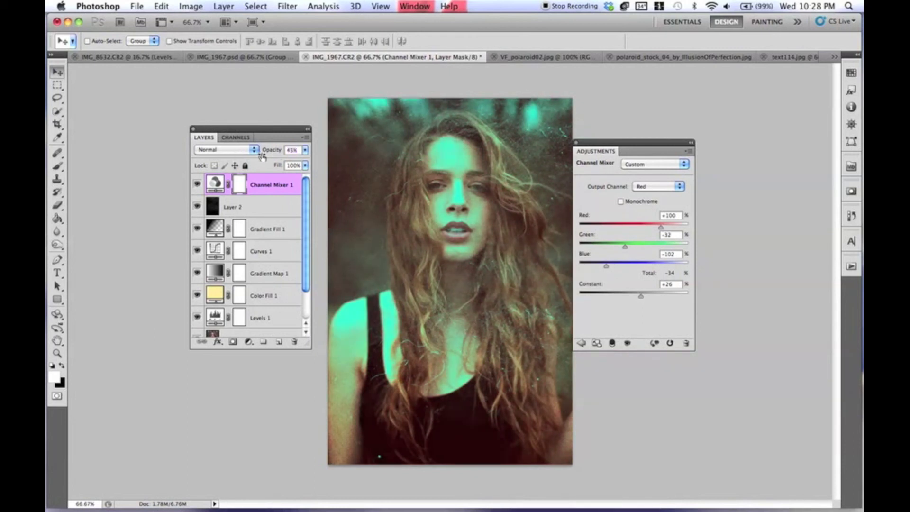
left_click(254, 150)
left_click(222, 361)
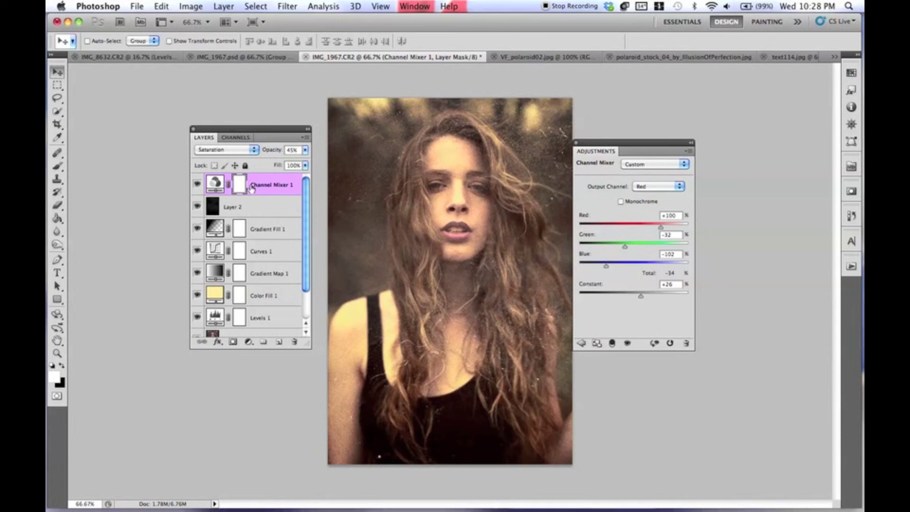
left_click(242, 151)
left_click(270, 149)
mouse_move(270, 149)
left_mouse_down()
mouse_move(261, 148)
mouse_move(311, 158)
mouse_move(264, 164)
mouse_move(272, 164)
left_mouse_up()
Return the Channel Mixer layer to Normal blend mode at 21% opacity, and compare the photo with and without it
left_click(247, 152)
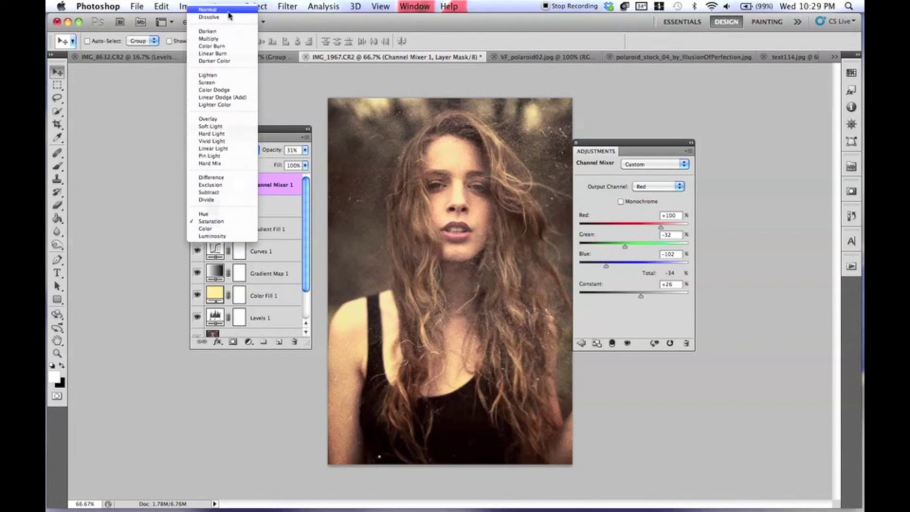
key("Escape")
key("shift+alt+n")
left_click_drag(267, 152, 268, 152)
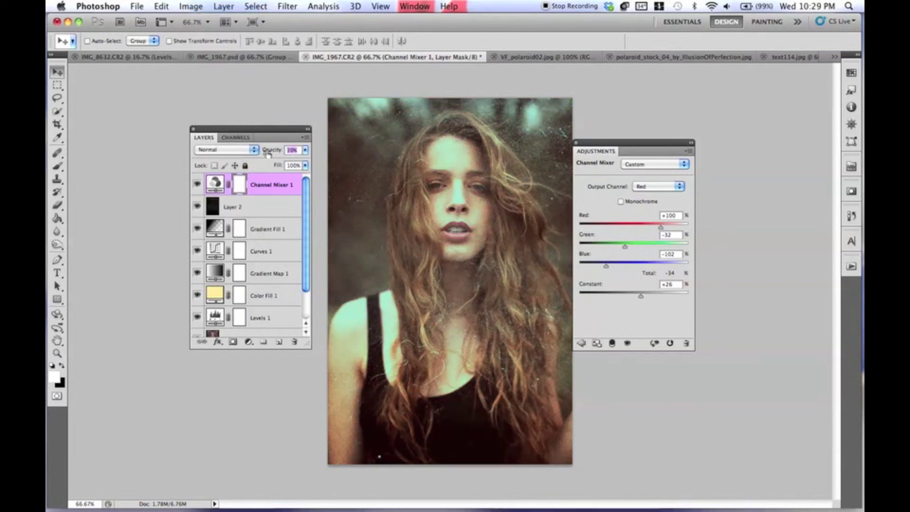
left_click(196, 189)
left_click(196, 190)
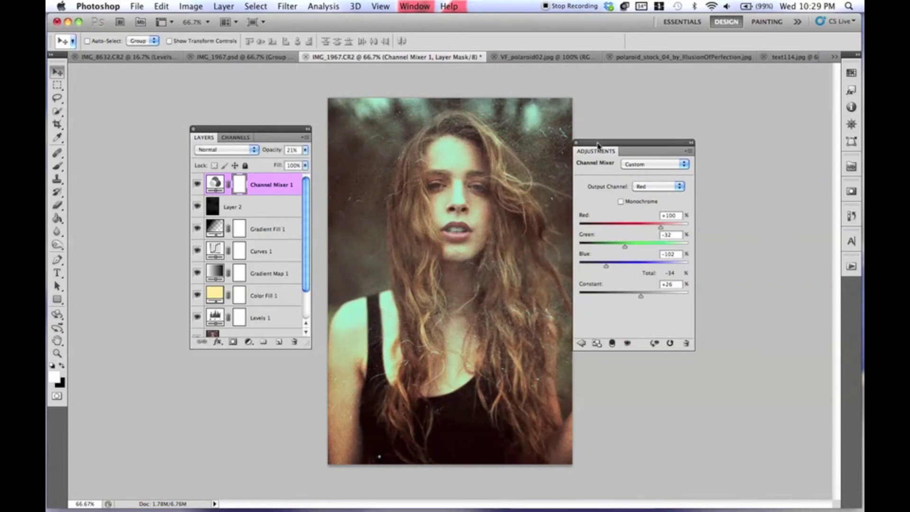
Group all layers above the Background, from the Channel Mixer down to the noise layer
left_click_drag(599, 146, 619, 146)
scroll(280, 294, "down", 5)
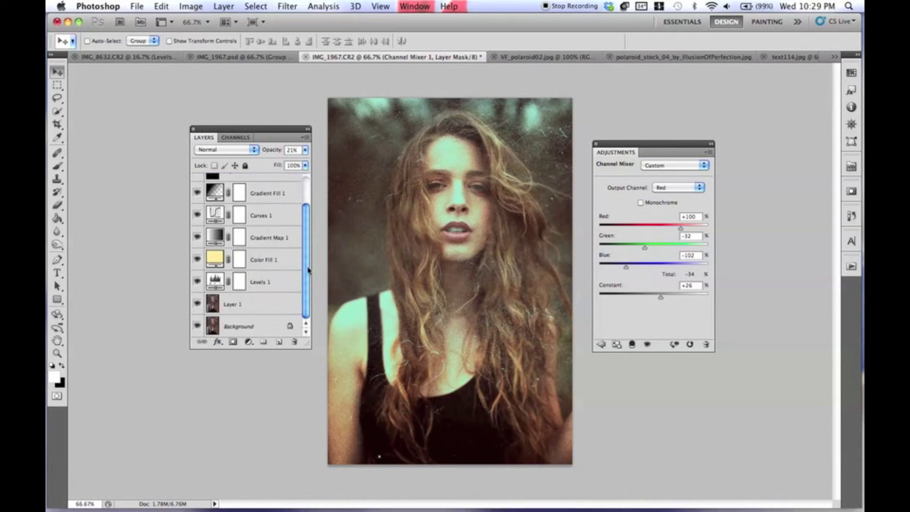
left_click(279, 301, "shift")
key("ctrl+g")
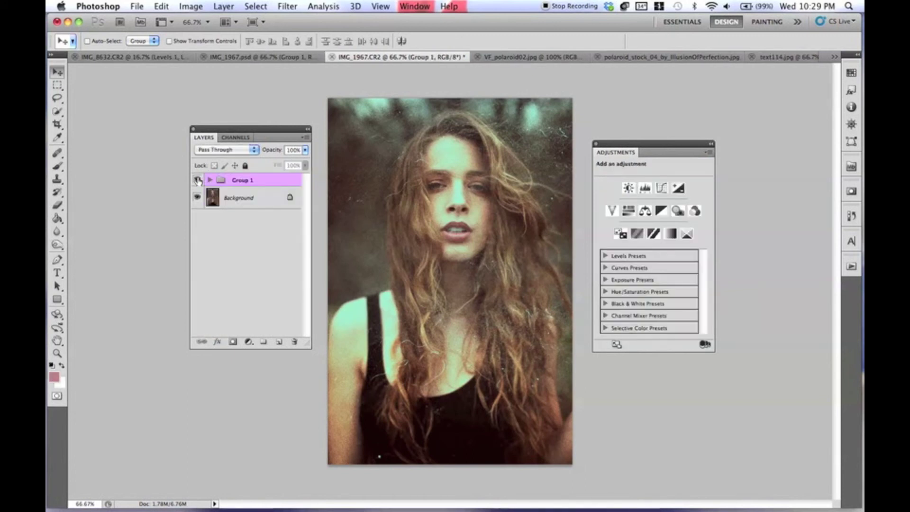
Compare the photo with and without the layer group, and expand the group to review its layers
left_click(197, 180)
left_click(198, 180)
left_click(198, 180)
left_click(198, 180)
left_click(210, 180)
scroll(306, 236, "down", 3)
scroll(305, 231, "up", 3)
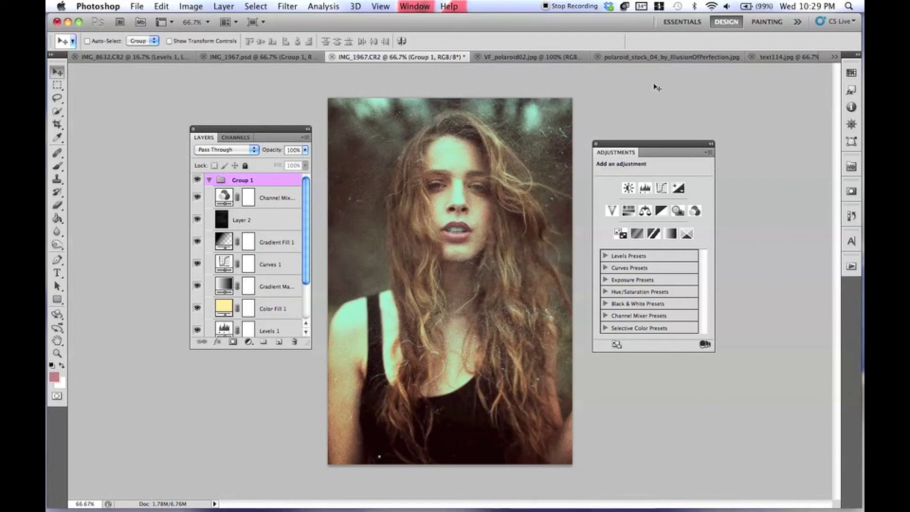
Select the whole canvas and copy the merged image of all visible layers
key("super+a")
left_click(162, 7)
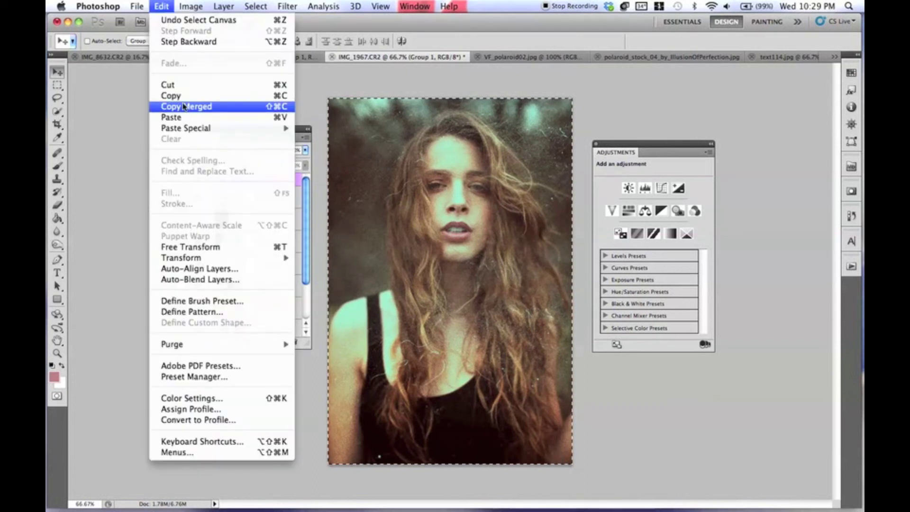
left_click(188, 107)
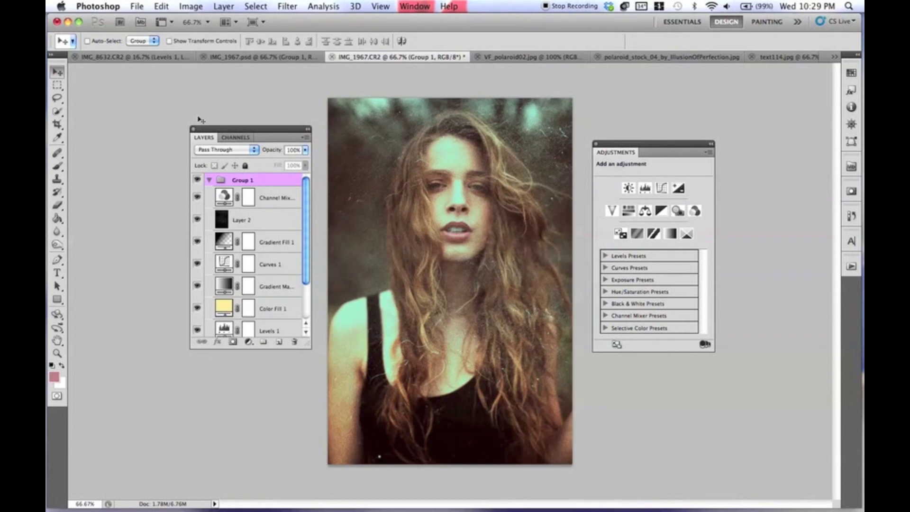
Look through the open Polaroid frame and dust texture files for a suitable frame
left_click(620, 59)
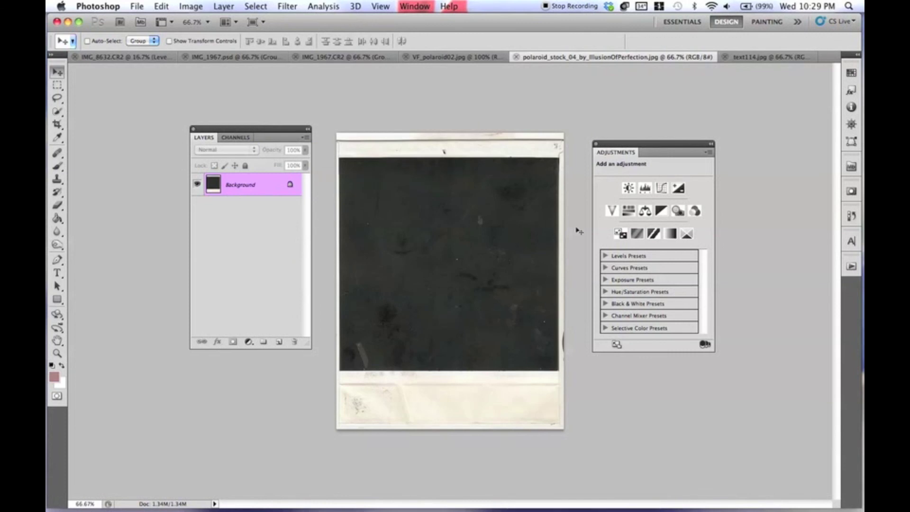
left_click(764, 57)
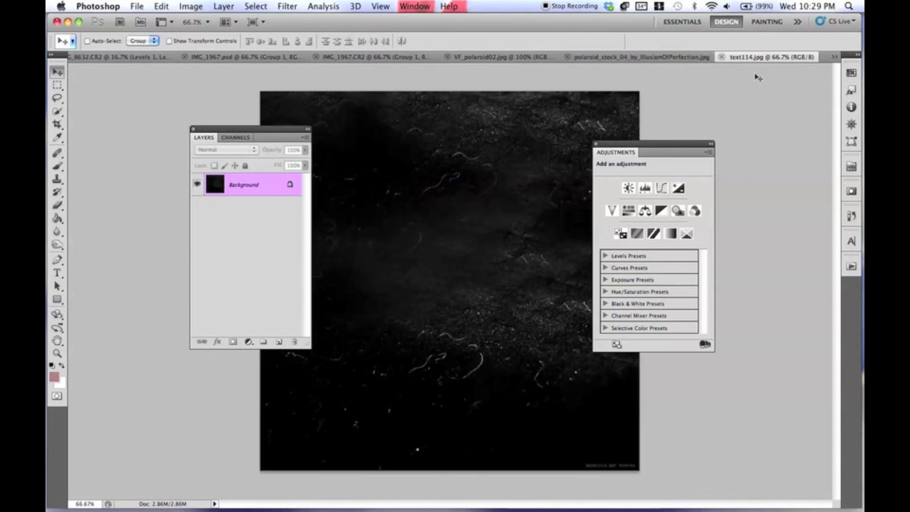
left_click(685, 58)
left_click(485, 57)
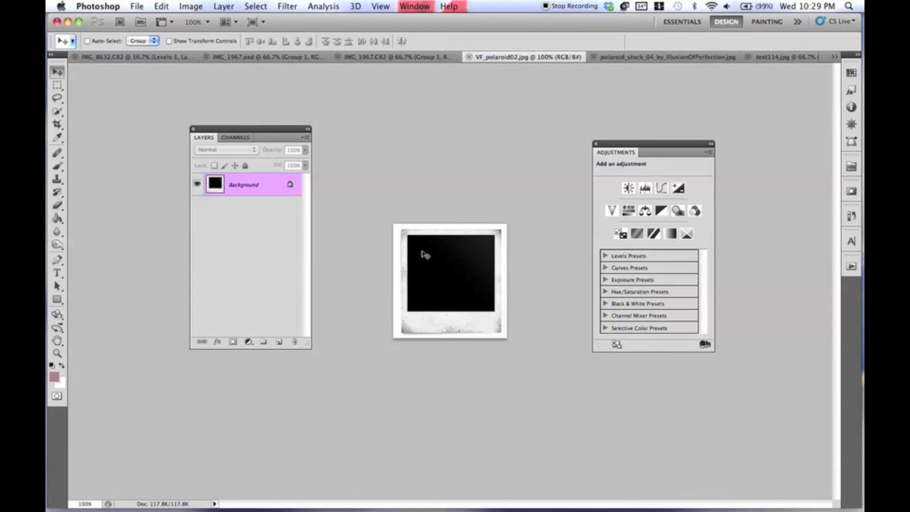
Paste the merged photo into the polaroid_stock_04 document, scale it to about 91.56%, and align it to the frame's upper-left corner
left_click(611, 57)
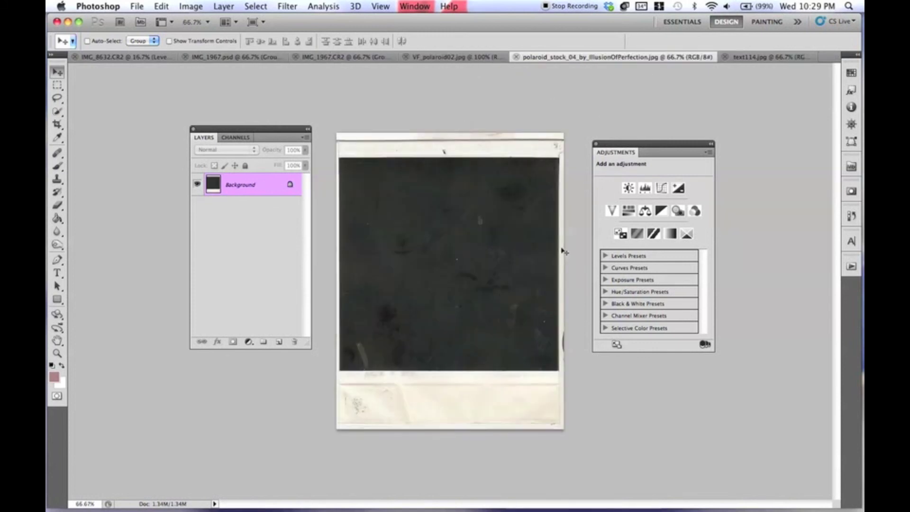
left_click_drag(563, 251, 557, 246)
key("ctrl+t")
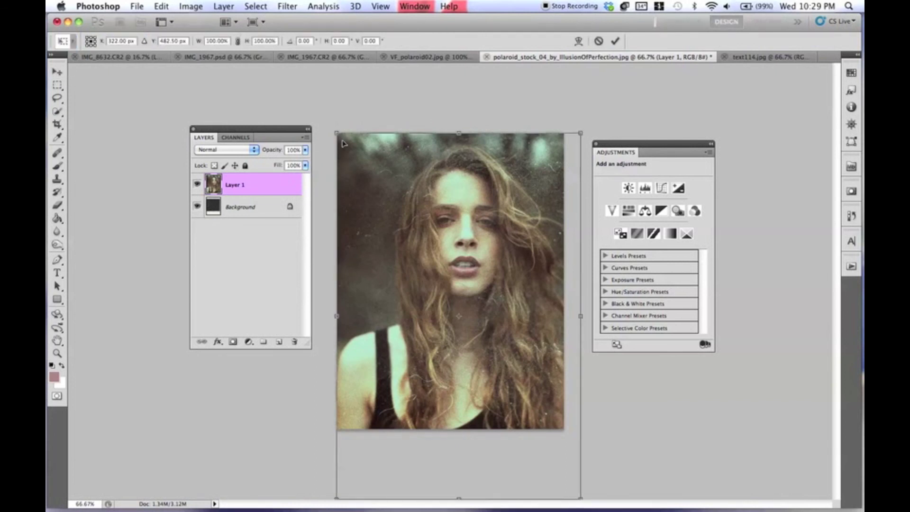
left_click_drag(336, 133, 369, 184)
left_click_drag(429, 209, 397, 158)
left_click_drag(552, 450, 568, 462)
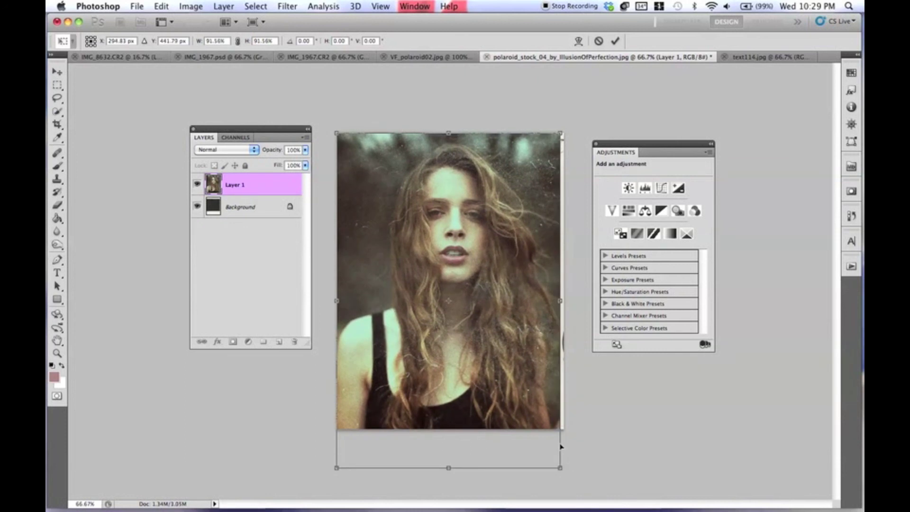
key("Return")
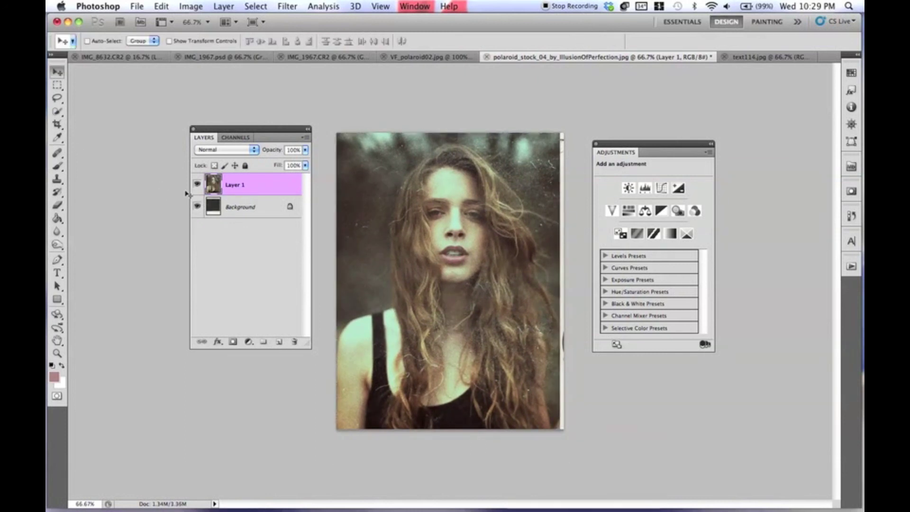
Hide the pasted photo layer and switch to the Magic Wand tool
left_click(197, 185)
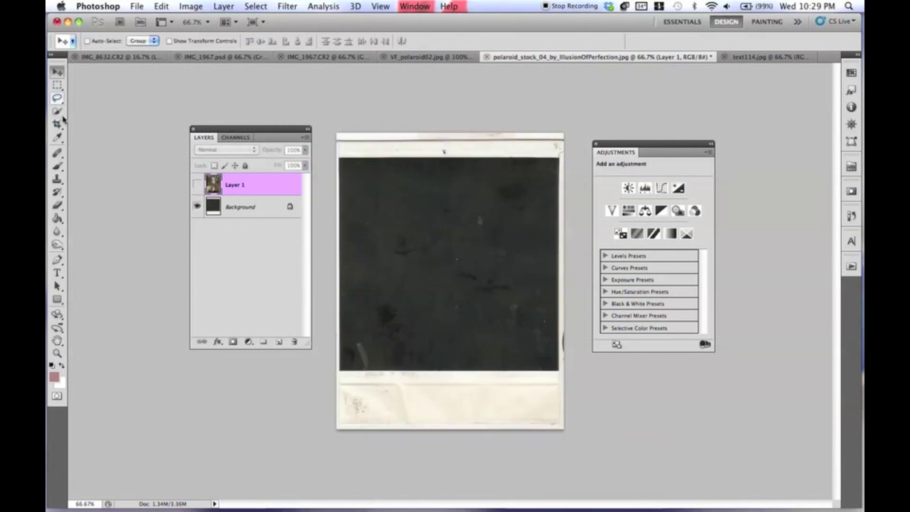
left_click(58, 137)
left_click(57, 137)
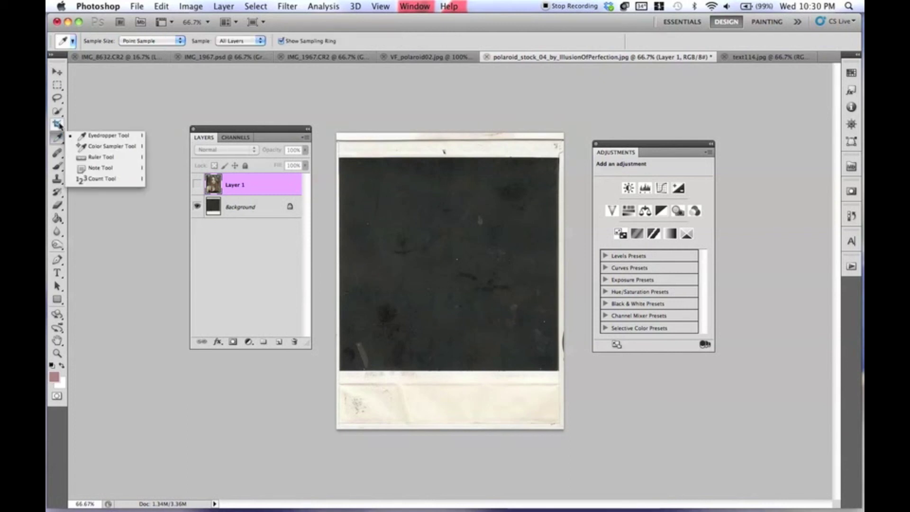
left_click(58, 112)
left_click(58, 115)
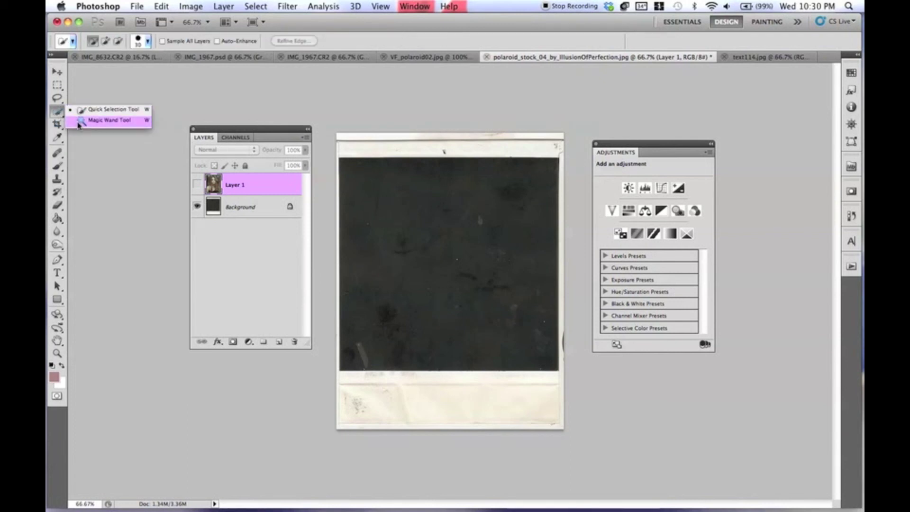
left_click(78, 122)
Discard the wand selection made on the hidden photo layer, and duplicate the Background layer
left_click(397, 151)
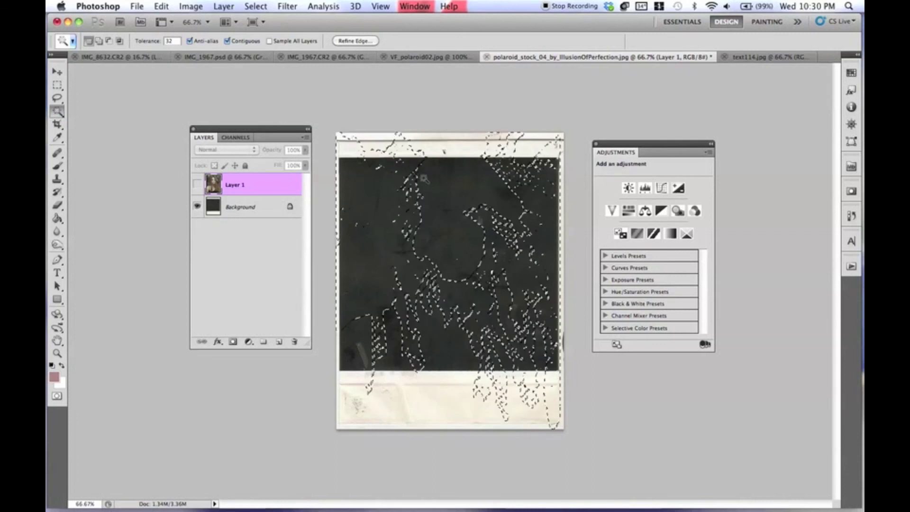
key("super+d")
left_click(256, 208)
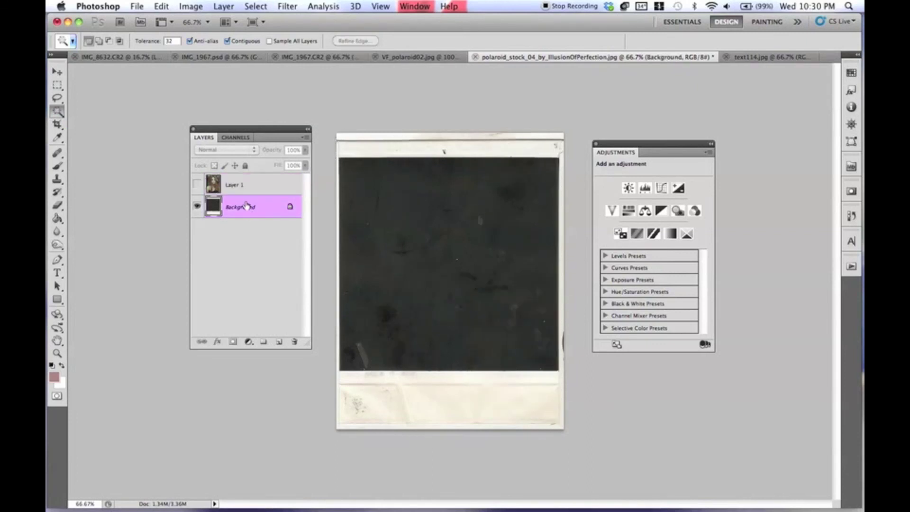
key("super+j")
Select the white Polaroid border on the Background copy, including its upper strip, and invert the selection to the dark picture area
left_click(415, 153)
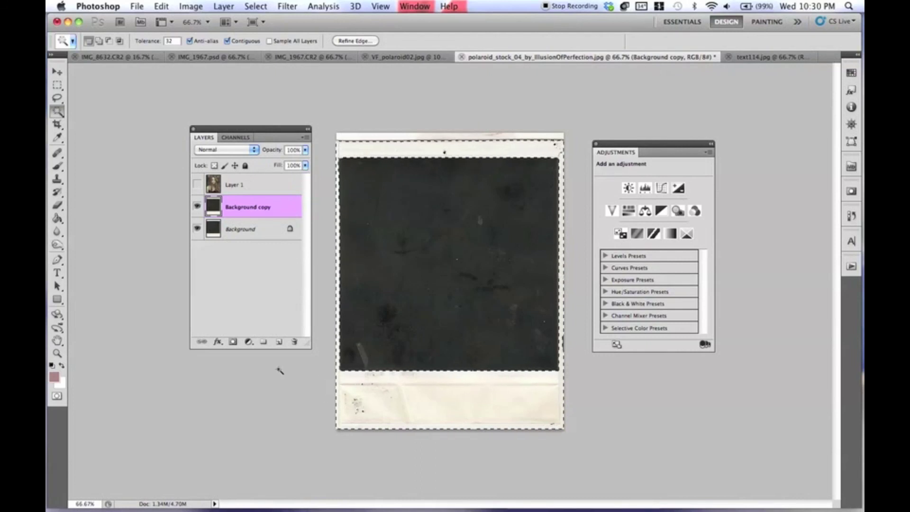
left_click(361, 142, "shift")
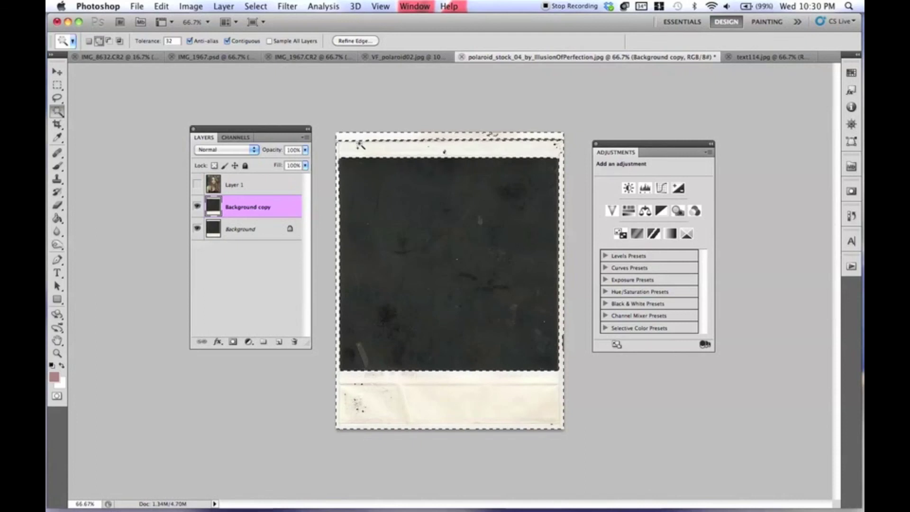
left_click(419, 135, "shift")
key("super+shift+i")
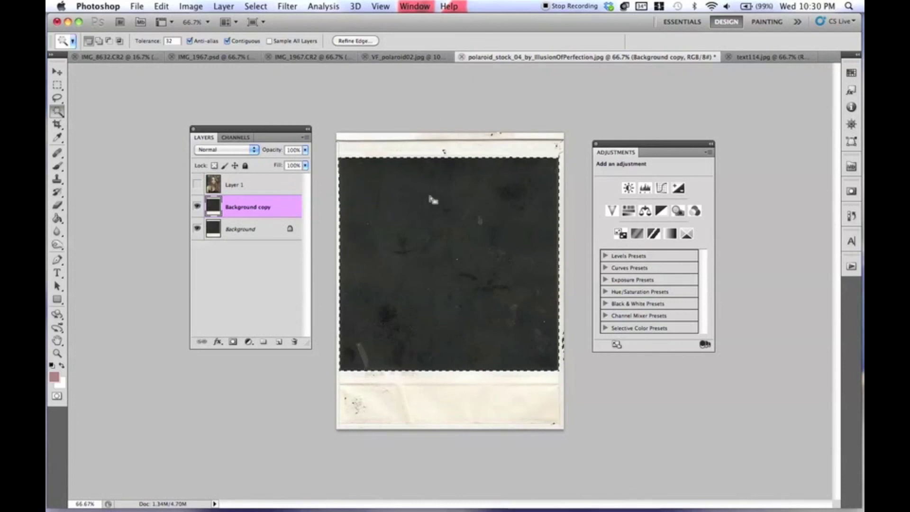
Show the photo layer again and add a layer mask from the picture-area selection
left_click(232, 189)
left_click(197, 184)
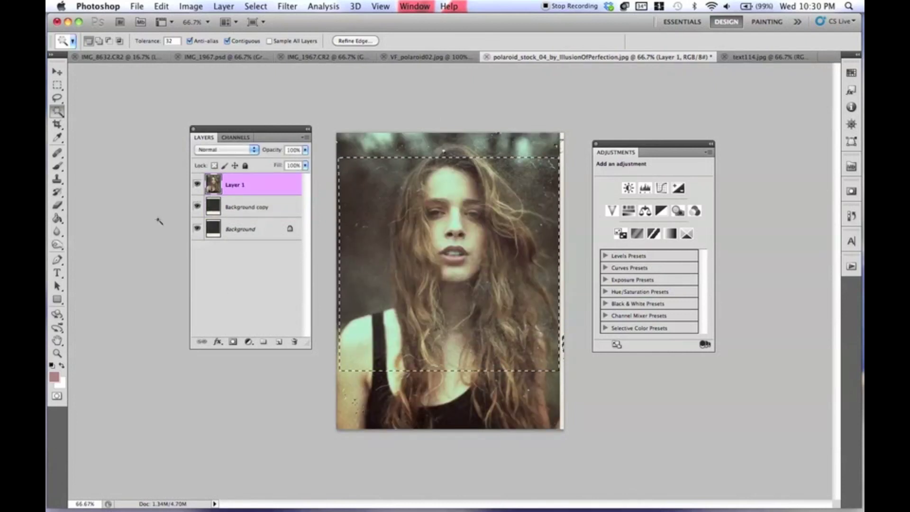
left_click(233, 341)
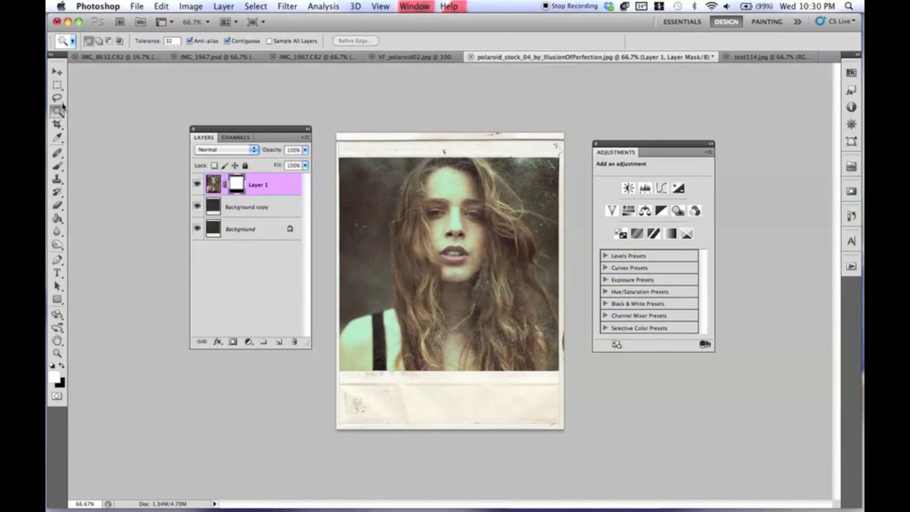
Lower the masked photo layer's opacity to 96%
left_click(57, 72)
mouse_move(266, 150)
left_mouse_down()
mouse_move(243, 156)
mouse_move(253, 152)
left_mouse_up()
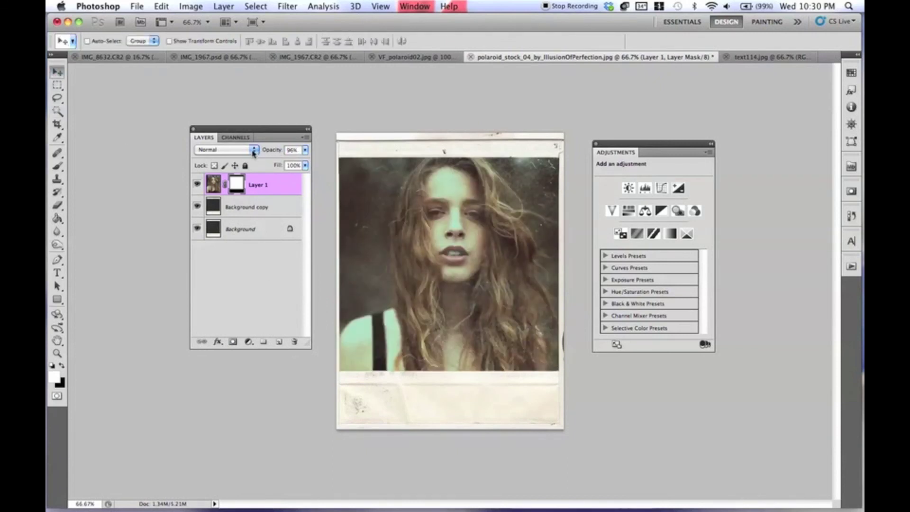
Duplicate the Background copy layer and move the duplicate above the masked photo layer
left_click(247, 206)
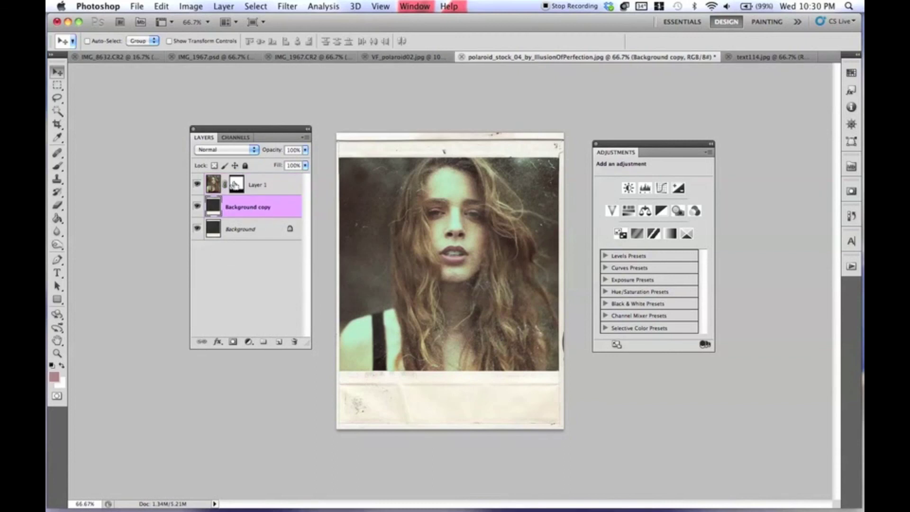
key("super+j")
left_click_drag(268, 204, 275, 179)
Try Screen blending on the top Polaroid layer, then set it to Overlay and lower its opacity to 36%
left_click(243, 151)
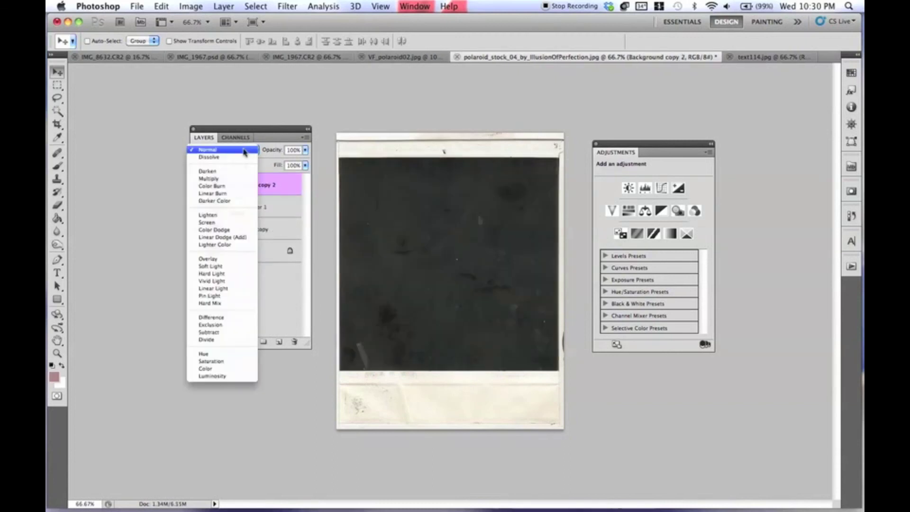
left_click(213, 222)
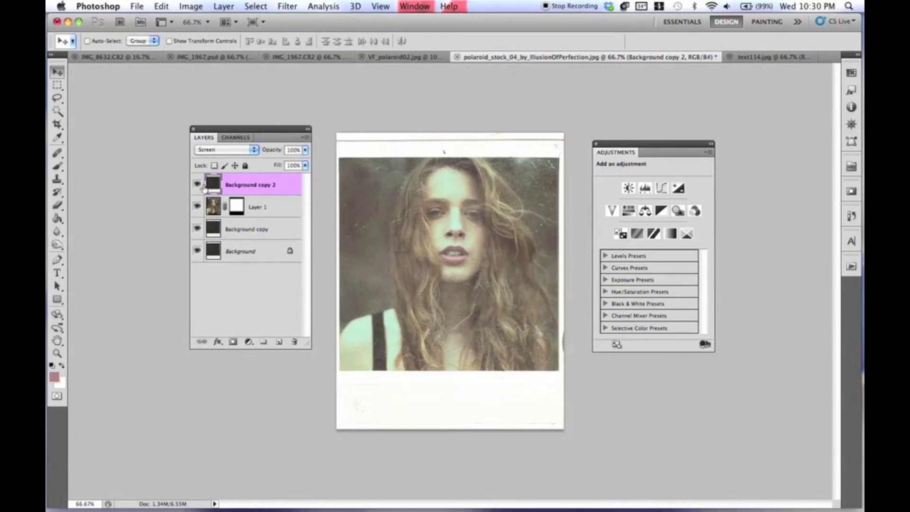
left_click(243, 151)
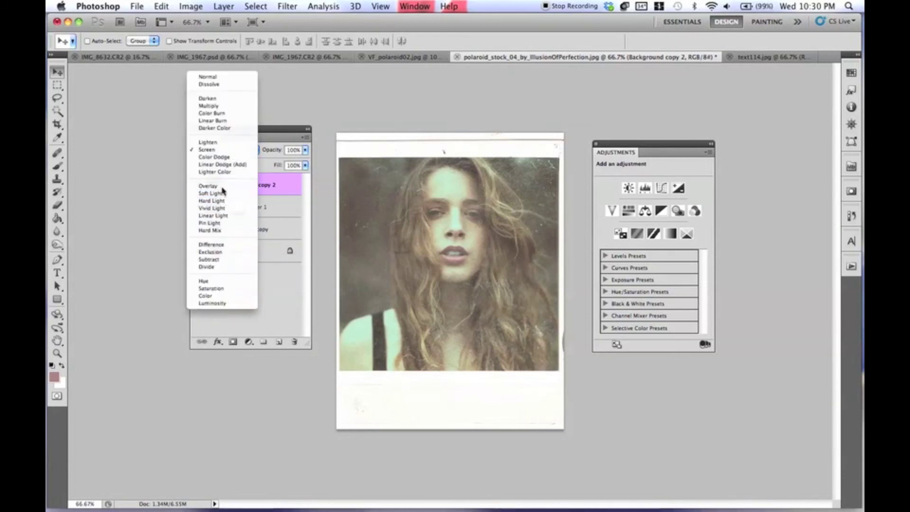
left_click(216, 186)
left_click_drag(269, 151, 230, 151)
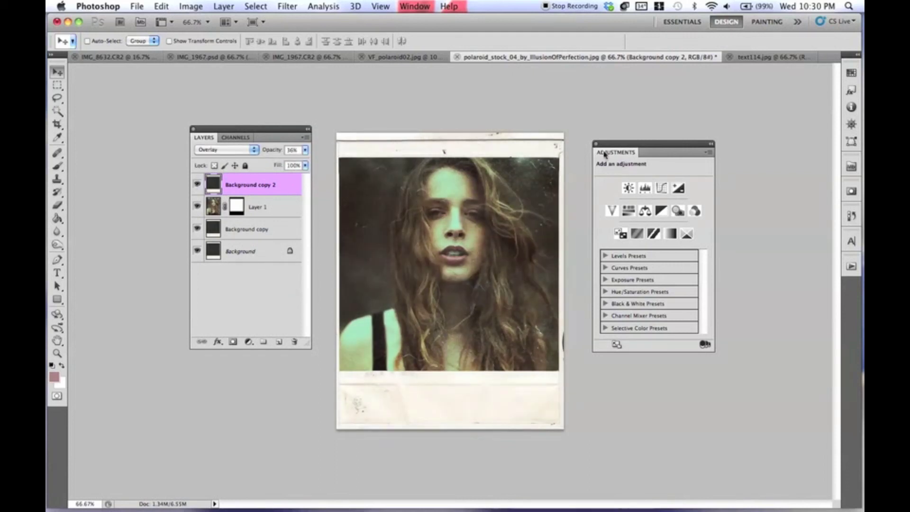
Switch to the IMG_1967.CR2 document to view the edited portrait, and place the floating Adjustments panel clear of the photo
left_click_drag(605, 155, 584, 152)
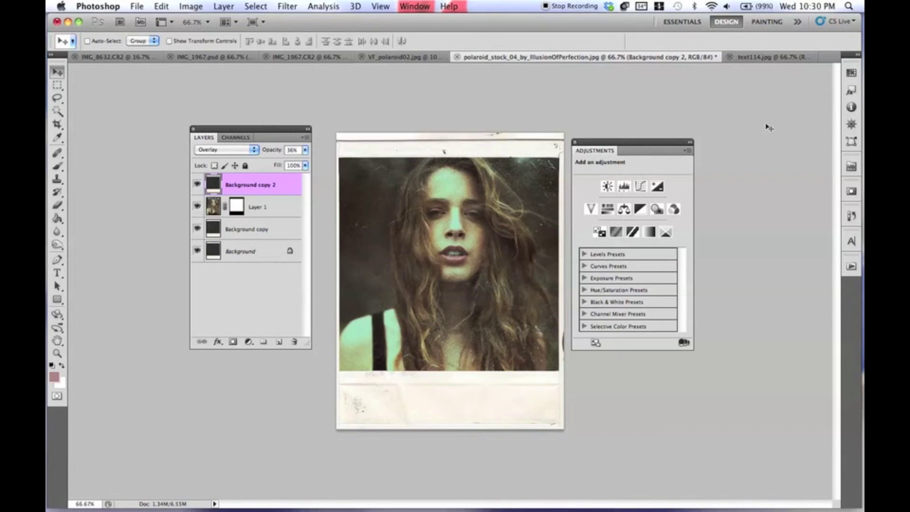
left_click(303, 57)
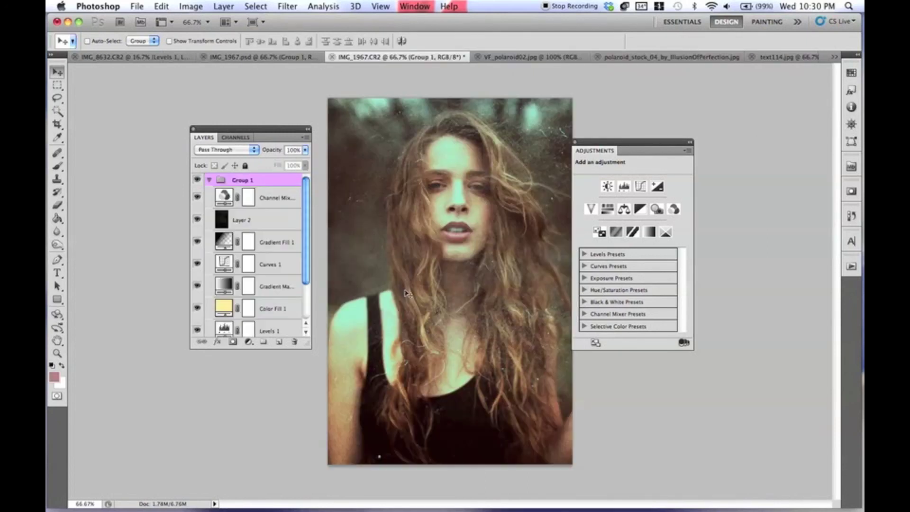
left_click_drag(655, 146, 665, 152)
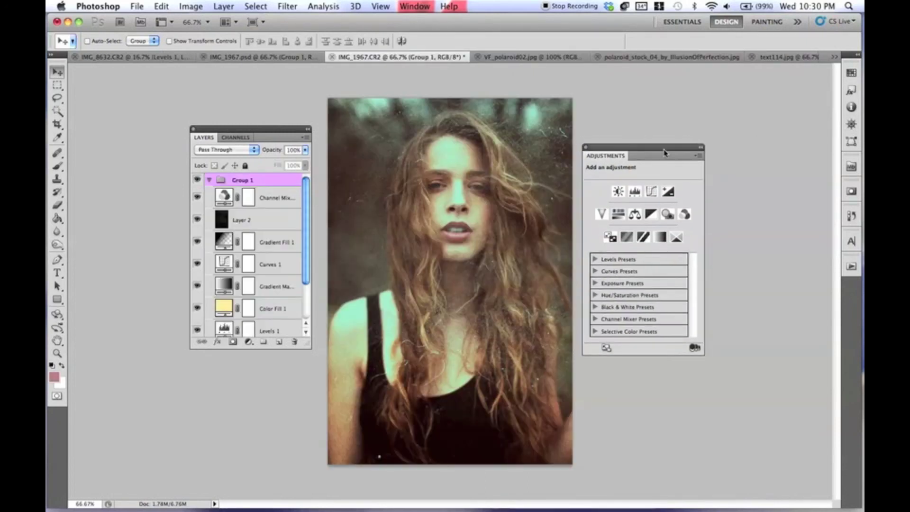